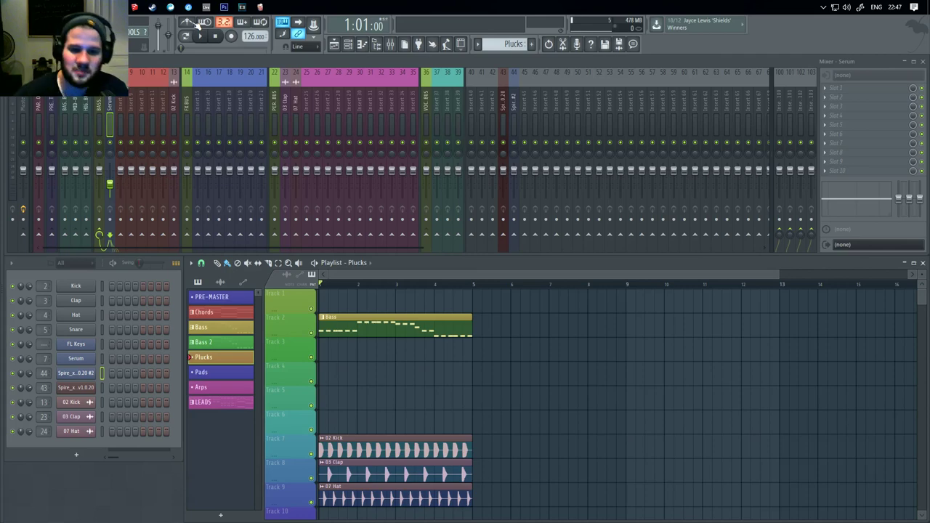
- Place a one-bar Plucks pattern clip at the start of Track 3 in the playlist
{"action": "left_click", "coordinate": [525, 408]}
{"action": "right_click", "coordinate": [548, 406]}
{"action": "left_click", "coordinate": [475, 400]}
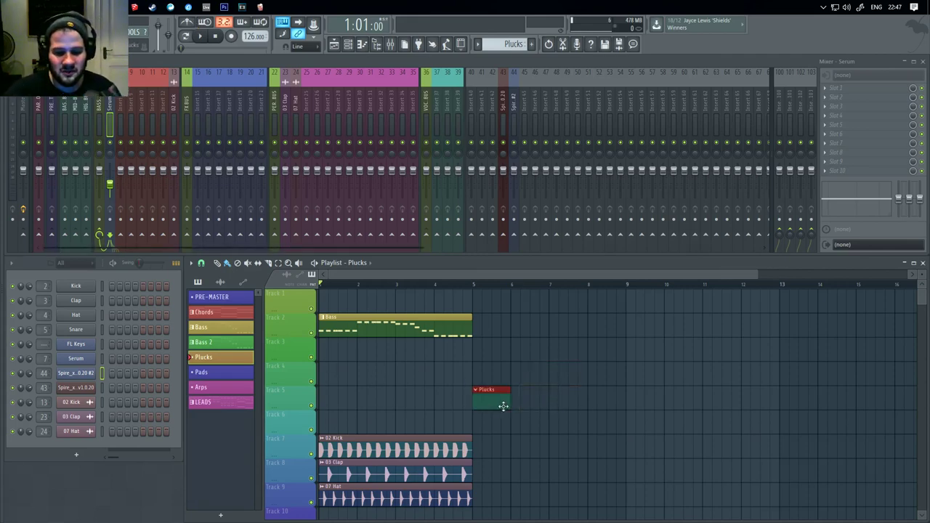
{"action": "right_click", "coordinate": [502, 407]}
{"action": "left_click_drag", "start_coordinate": [477, 395], "coordinate": [321, 352]}
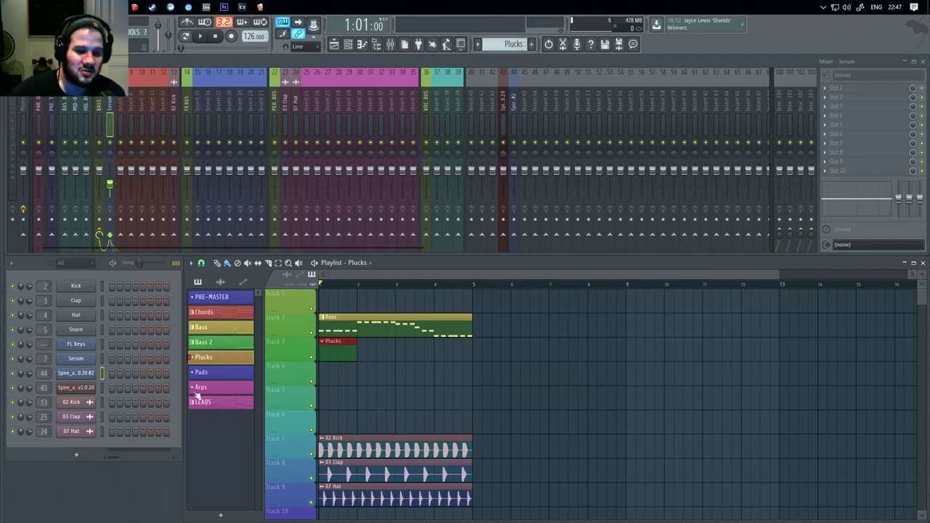
- Solo Tracks 2 and 3, play them briefly, and select bar 1 of the playlist as the loop range
{"action": "left_click", "coordinate": [312, 333], "text": "ctrl"}
{"action": "left_click", "coordinate": [312, 357]}
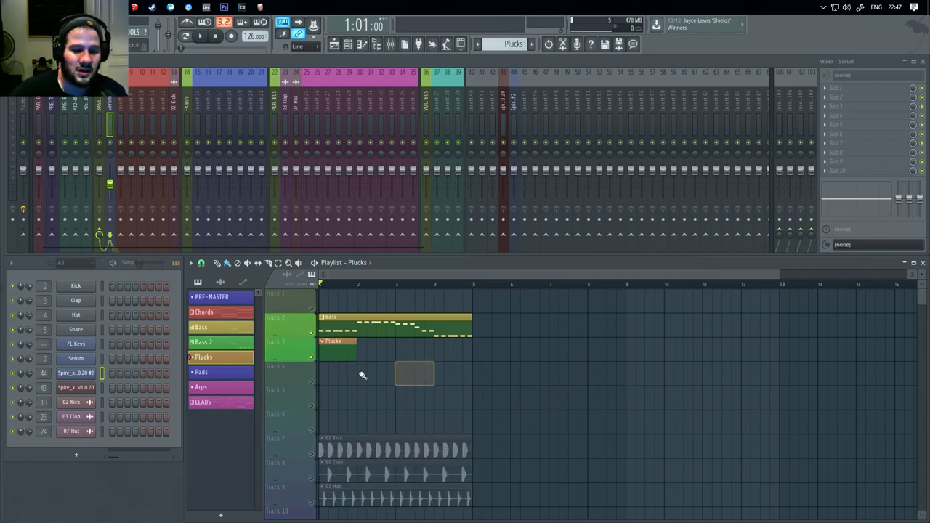
{"action": "key", "text": "space"}
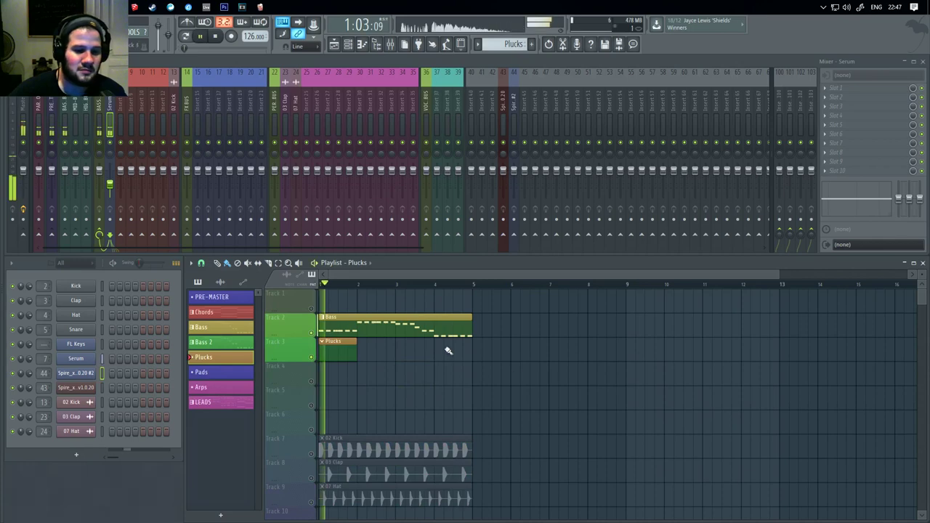
{"action": "key", "text": "space"}
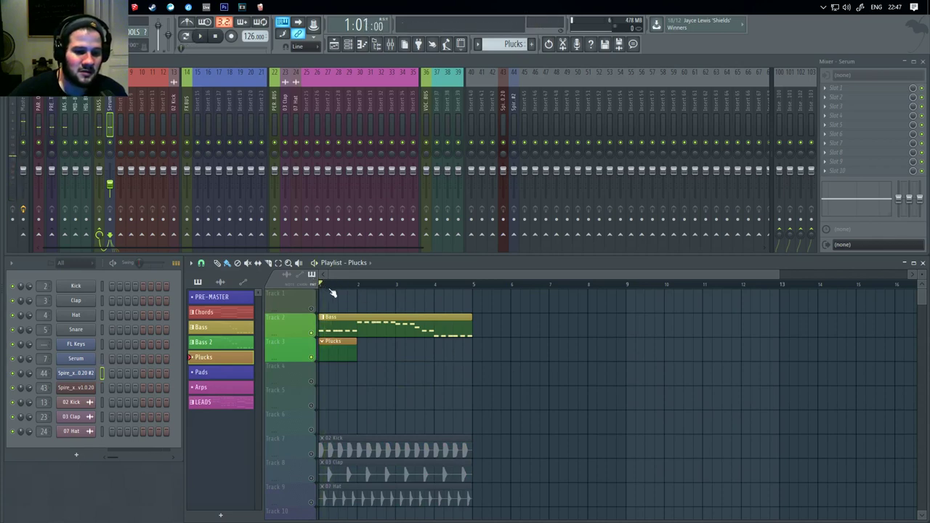
{"action": "left_click_drag", "start_coordinate": [321, 287], "coordinate": [356, 284]}
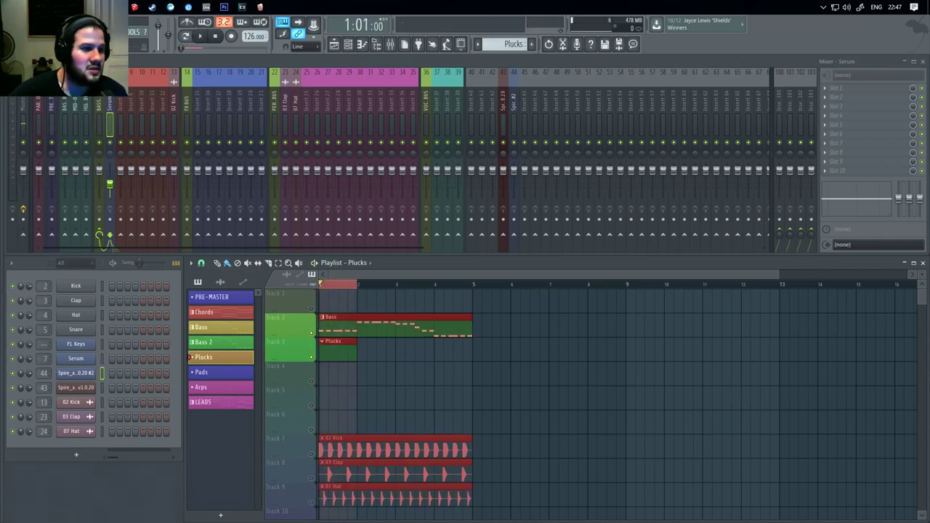
- Add a new Serum generator channel to the project
{"action": "left_click", "coordinate": [42, 32]}
{"action": "left_click", "coordinate": [193, 46]}
{"action": "scroll", "coordinate": [417, 377], "scroll_direction": "down", "scroll_amount": 4}
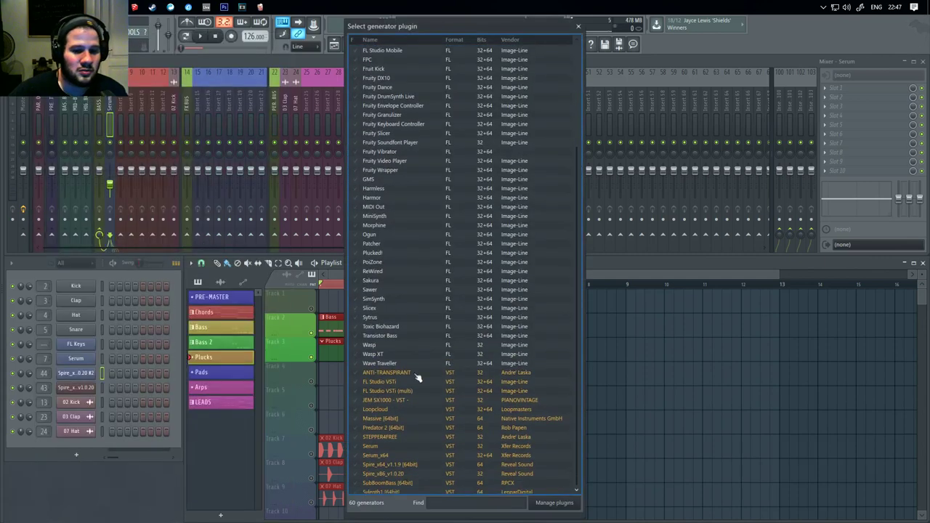
{"action": "left_click", "coordinate": [404, 443]}
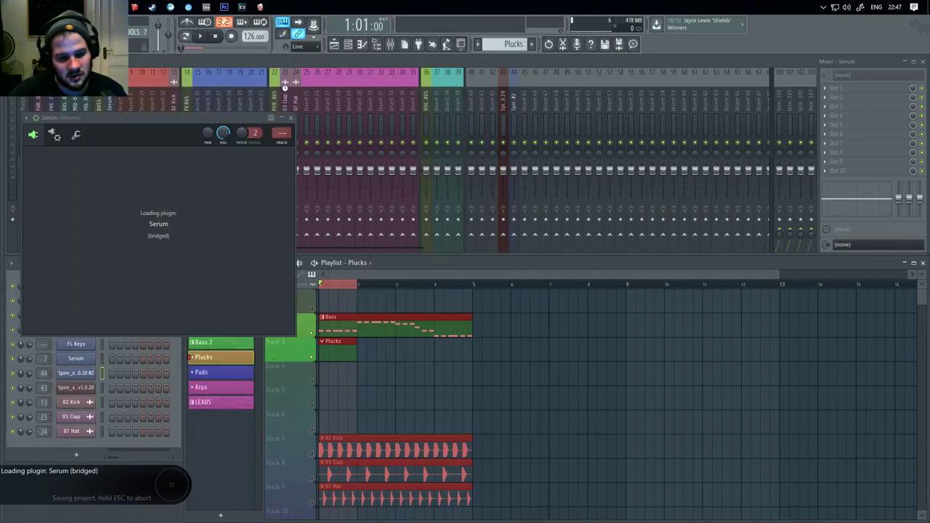
- Load the PL Spacey [AF] preset from the Plucked category into the new Serum and audition it
{"action": "left_click", "coordinate": [310, 154]}
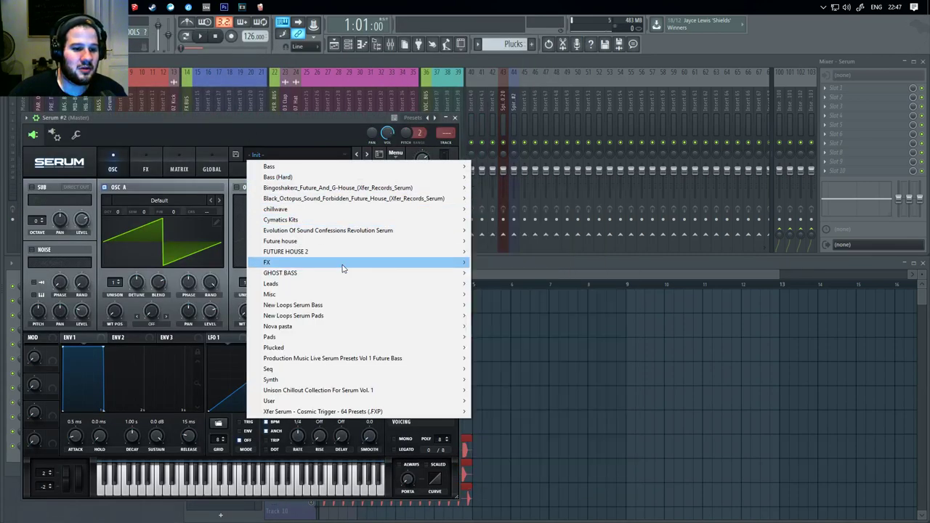
{"action": "mouse_move", "coordinate": [338, 245]}
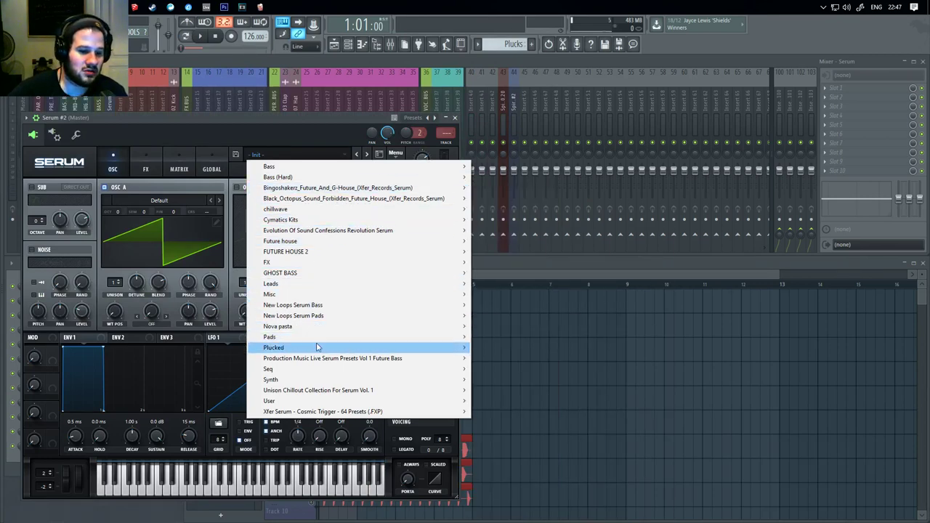
{"action": "mouse_move", "coordinate": [317, 347]}
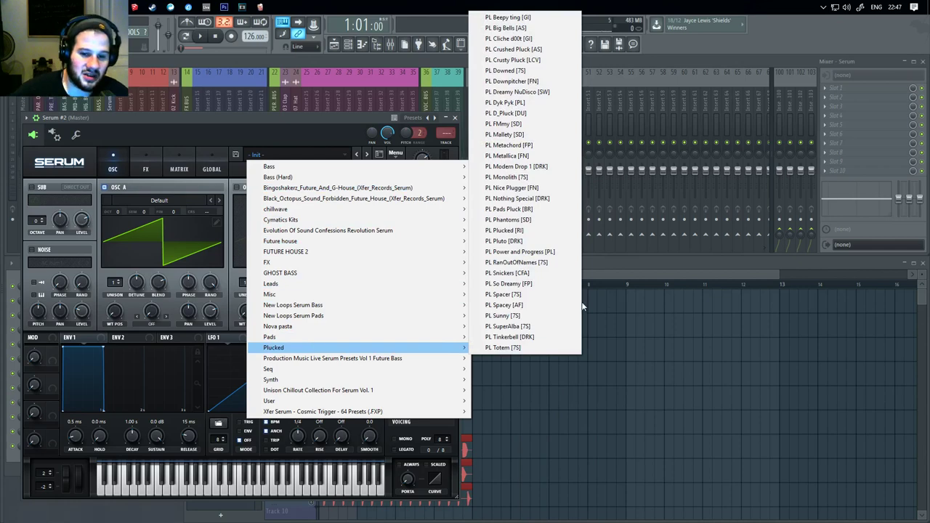
{"action": "left_click", "coordinate": [525, 305]}
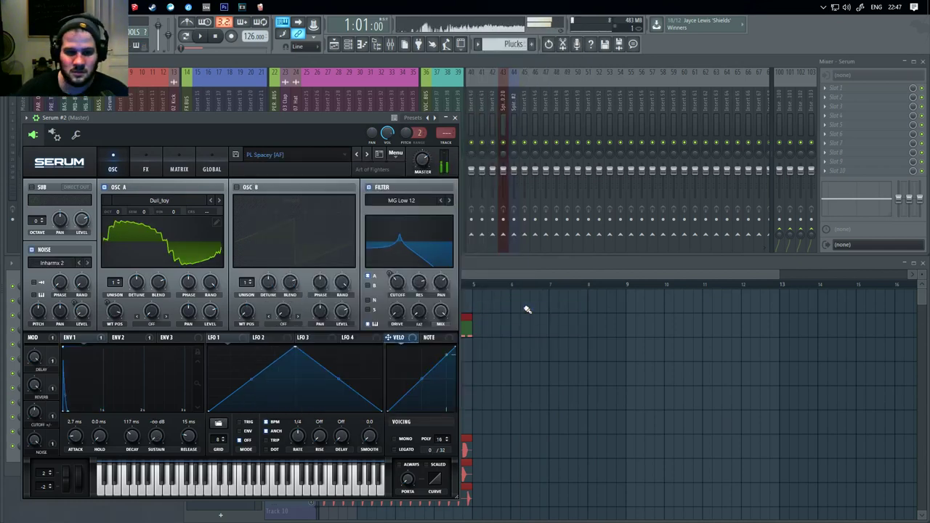
- Load the PL Bao preset from the FUTURE HOUSE 2 bank into Serum and audition it with a few notes
{"action": "left_click", "coordinate": [317, 153]}
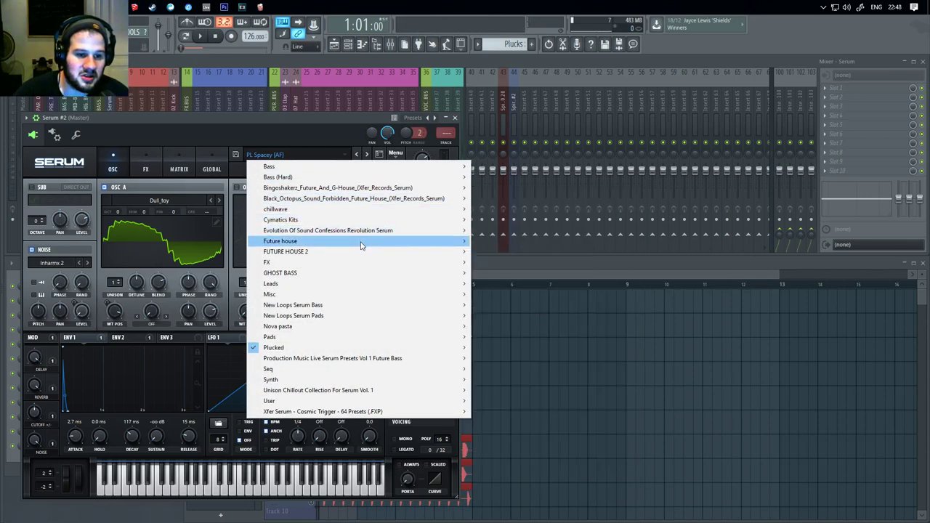
{"action": "mouse_move", "coordinate": [375, 233]}
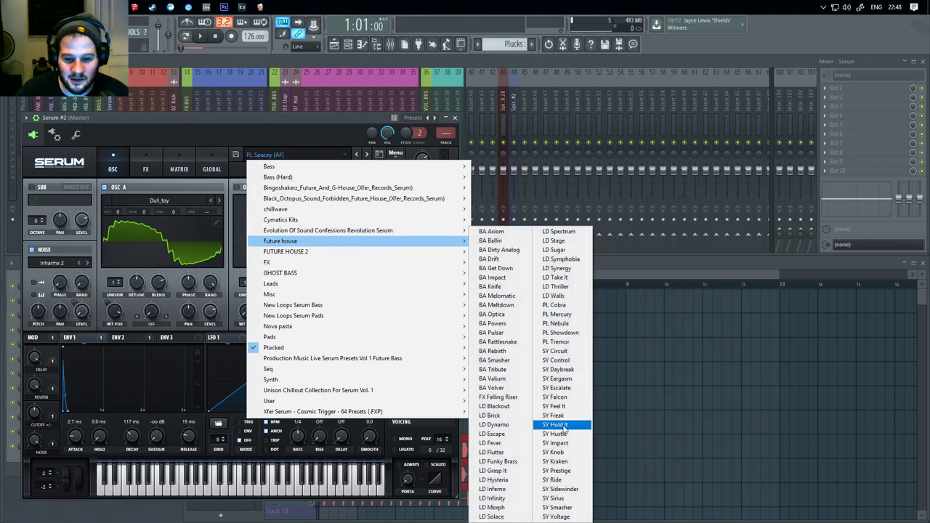
{"action": "mouse_move", "coordinate": [326, 252]}
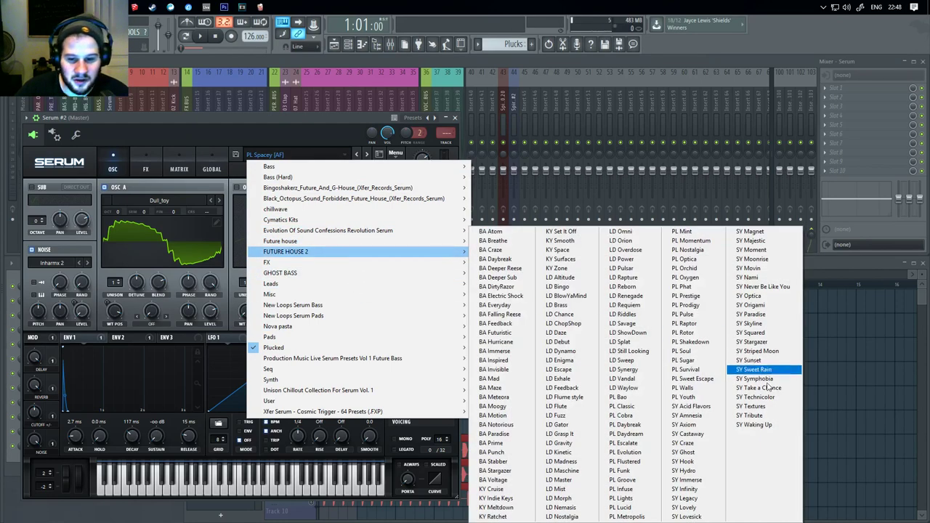
{"action": "left_click", "coordinate": [625, 396]}
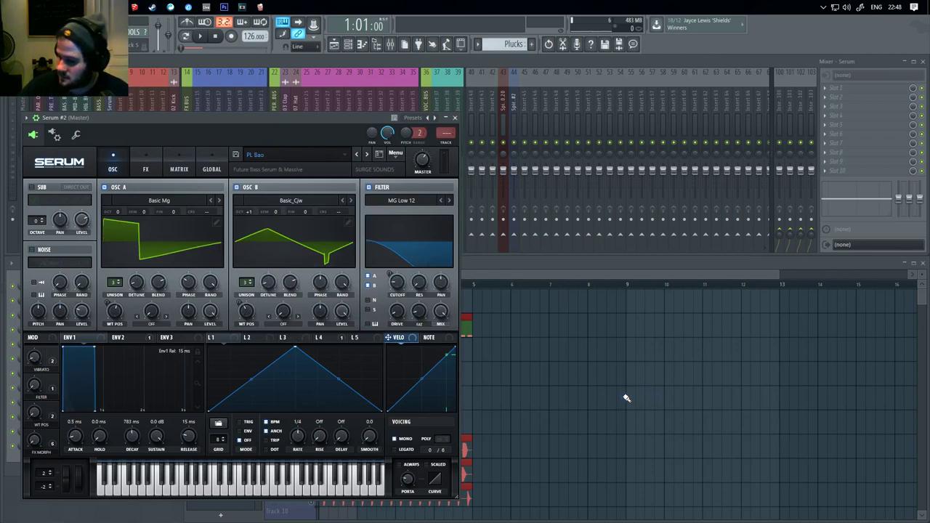
{"action": "key", "text": "m"}
{"action": "key", "text": "n"}
{"action": "key", "text": "m"}
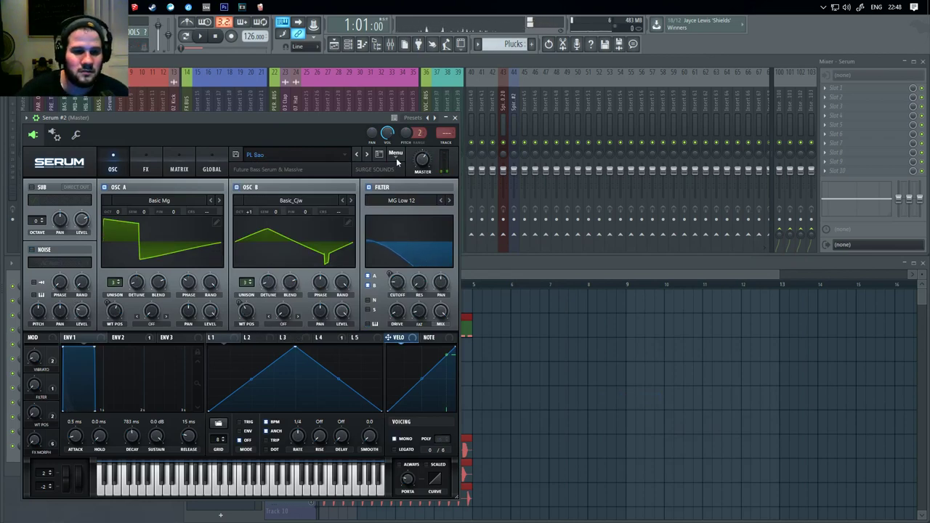
- Step forward through the pluck presets one by one, auditioning each from PL Classic to just past PL Funk
{"action": "left_click", "coordinate": [367, 154]}
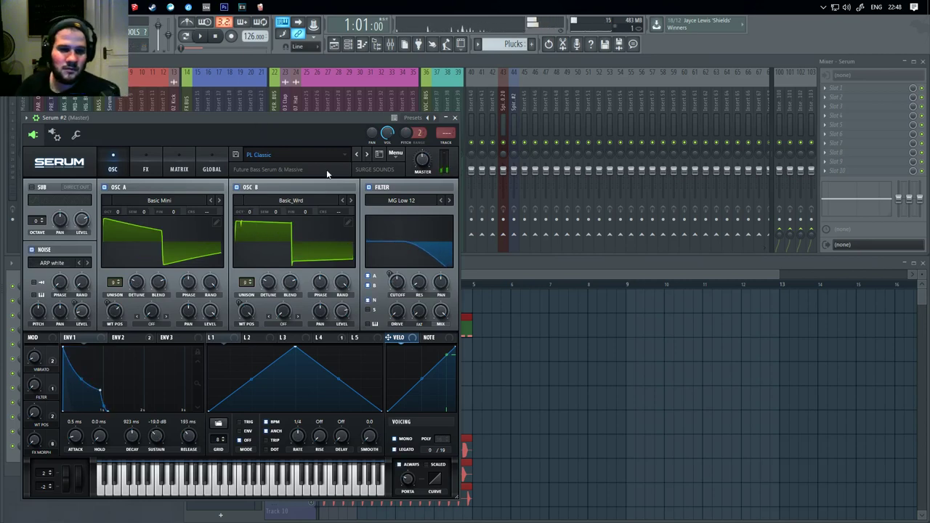
{"action": "left_click", "coordinate": [367, 154]}
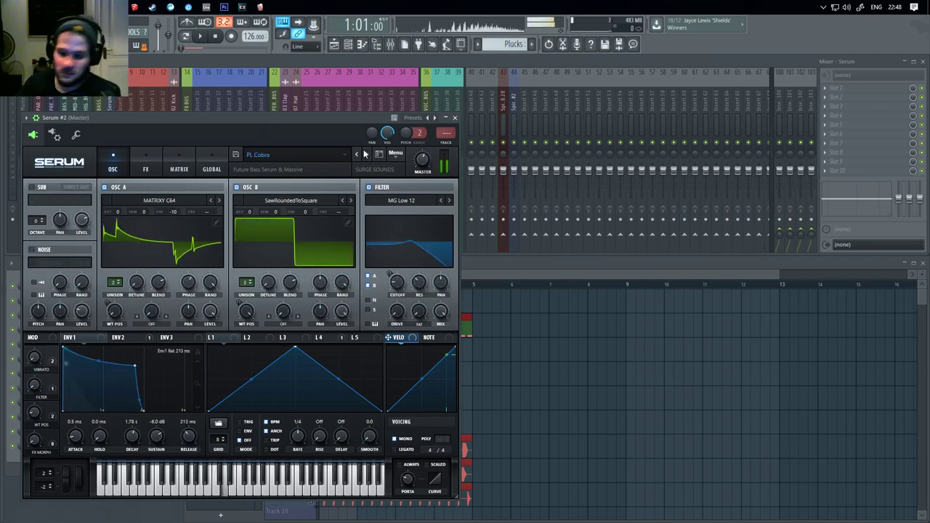
{"action": "left_click", "coordinate": [367, 155]}
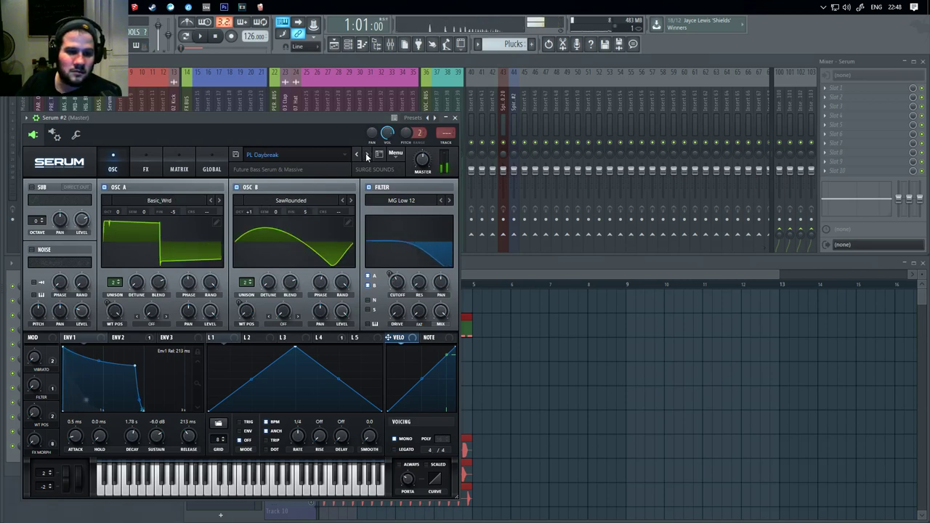
{"action": "left_click", "coordinate": [367, 155]}
{"action": "left_click", "coordinate": [367, 157]}
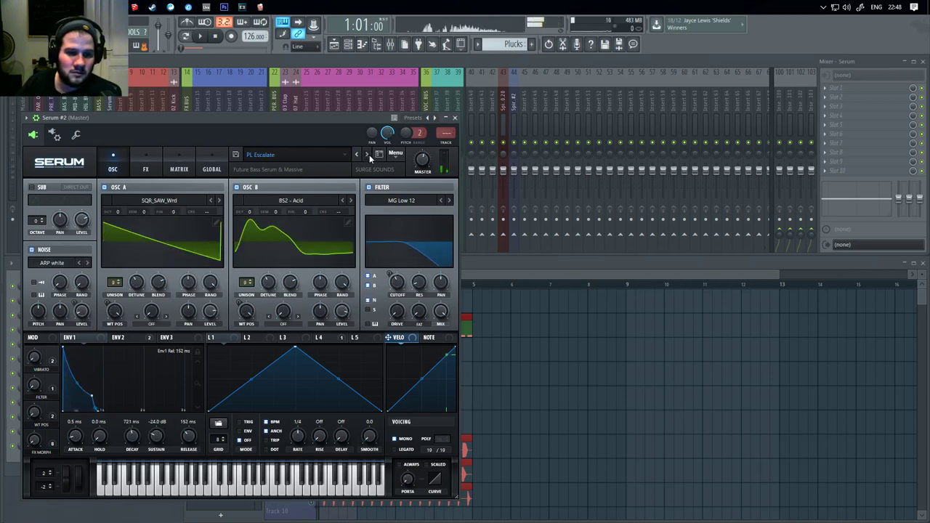
{"action": "left_click", "coordinate": [368, 155]}
{"action": "left_click", "coordinate": [368, 155]}
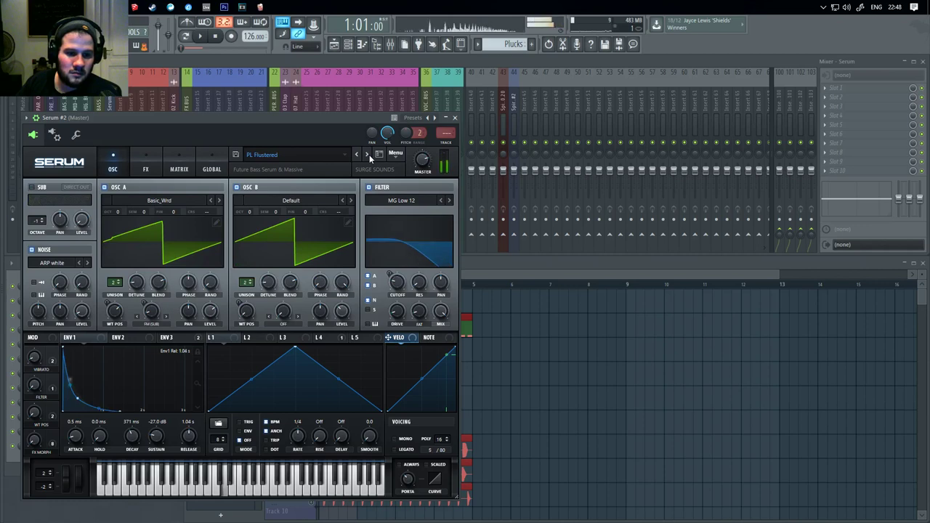
{"action": "left_click", "coordinate": [369, 155]}
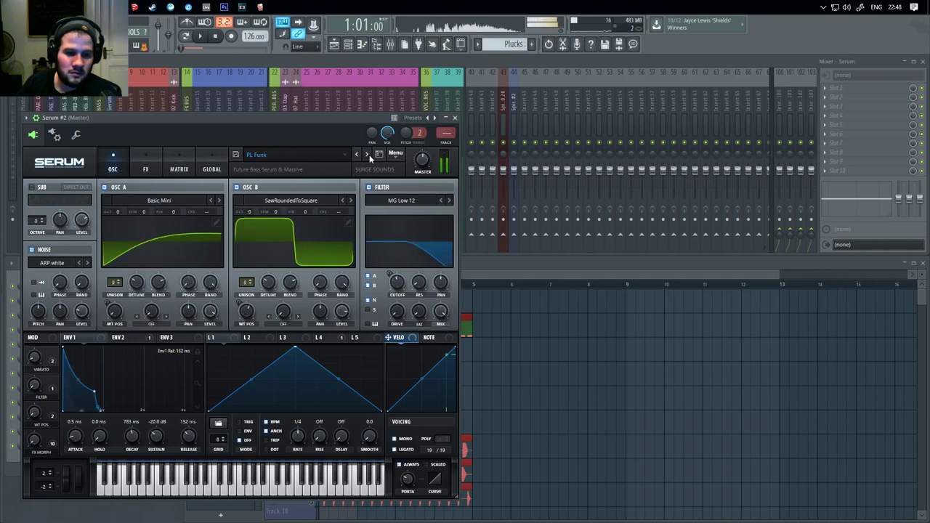
{"action": "left_click", "coordinate": [369, 155]}
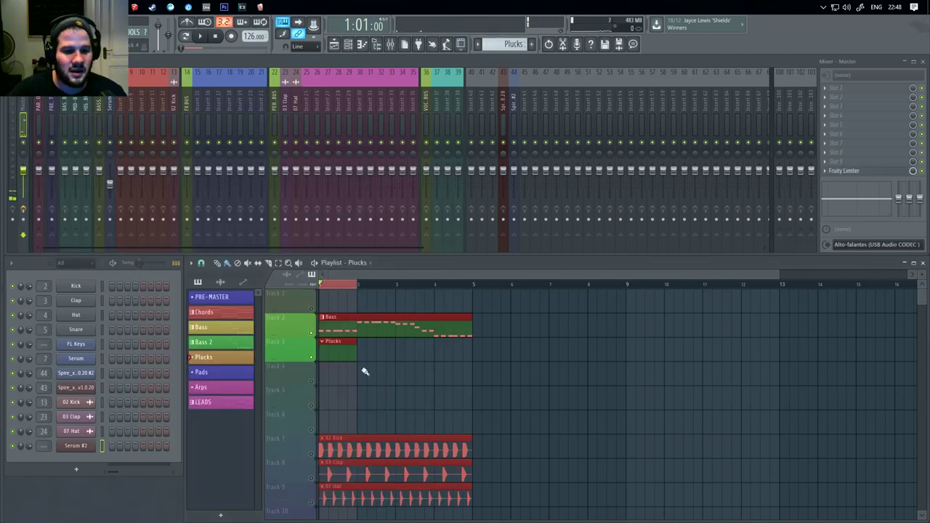
- Copy the first bar of notes from the Bass pattern's piano roll and close the piano roll
{"action": "double_click", "coordinate": [339, 332]}
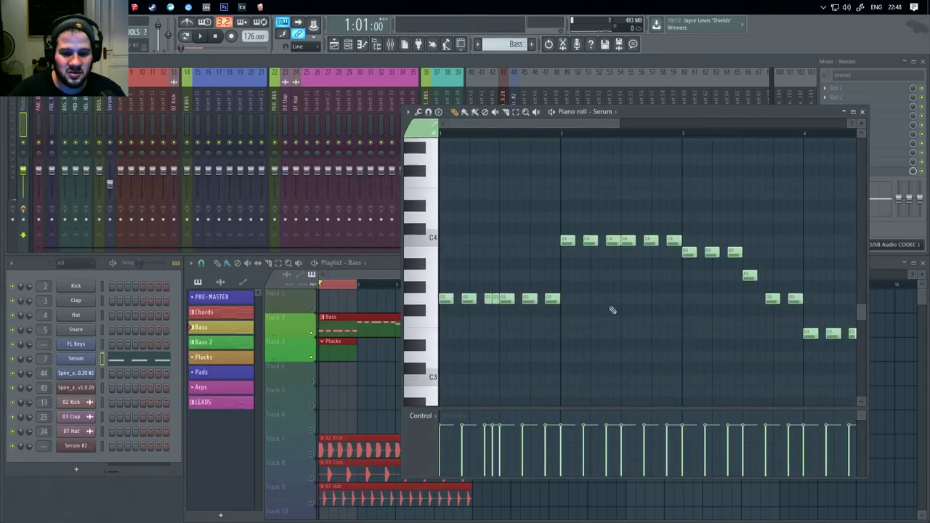
{"action": "left_click_drag", "start_coordinate": [358, 296], "coordinate": [359, 299]}
{"action": "left_click_drag", "start_coordinate": [633, 310], "coordinate": [648, 311]}
{"action": "right_click", "coordinate": [653, 313]}
{"action": "left_click_drag", "start_coordinate": [580, 274], "coordinate": [355, 328]}
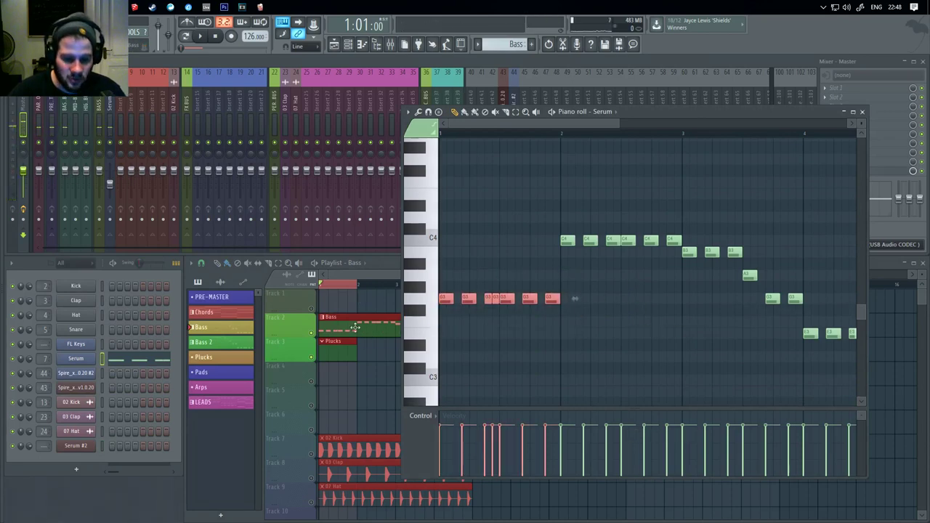
{"action": "left_click", "coordinate": [862, 112]}
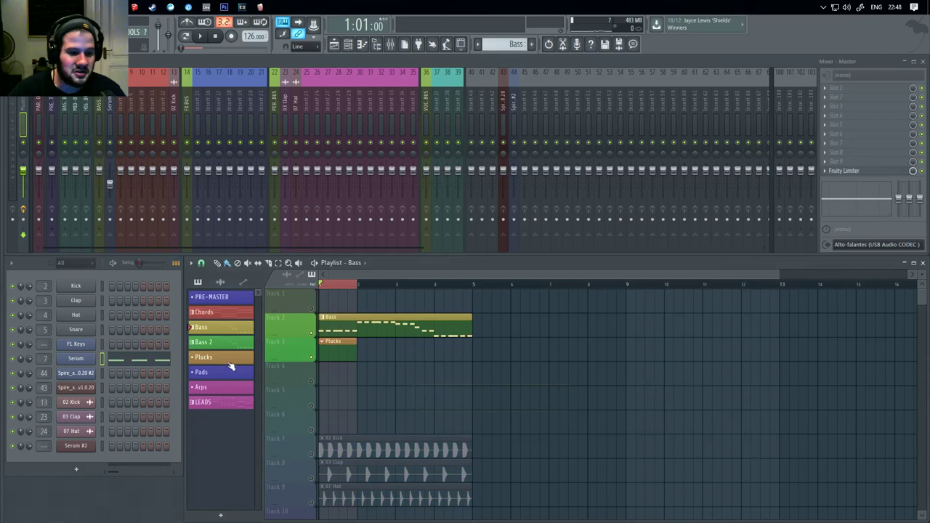
- Paste the copied bass notes into bar 1 of the Plucks pattern for Serum #2, raised one octave to G4
{"action": "right_click", "coordinate": [76, 446]}
{"action": "left_click", "coordinate": [145, 404]}
{"action": "scroll", "coordinate": [521, 208], "scroll_direction": "down", "scroll_amount": 2}
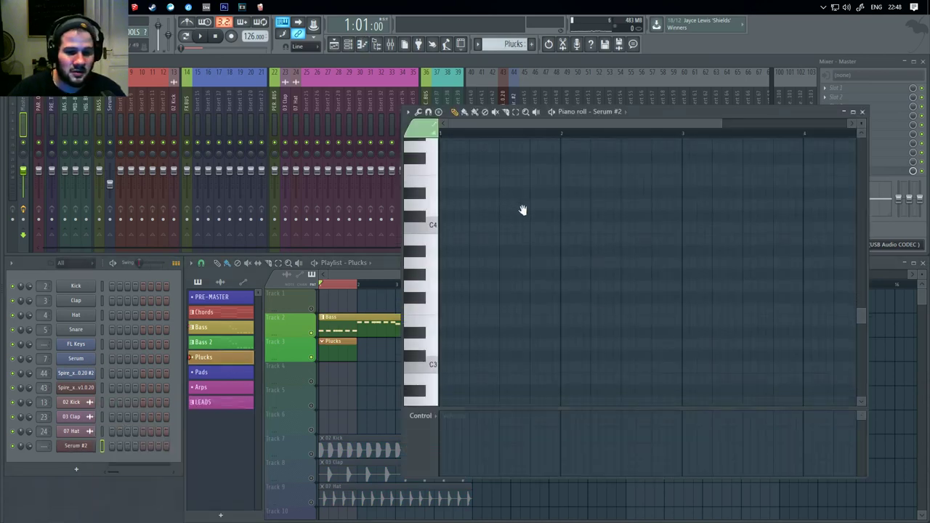
{"action": "key", "text": "ctrl+v"}
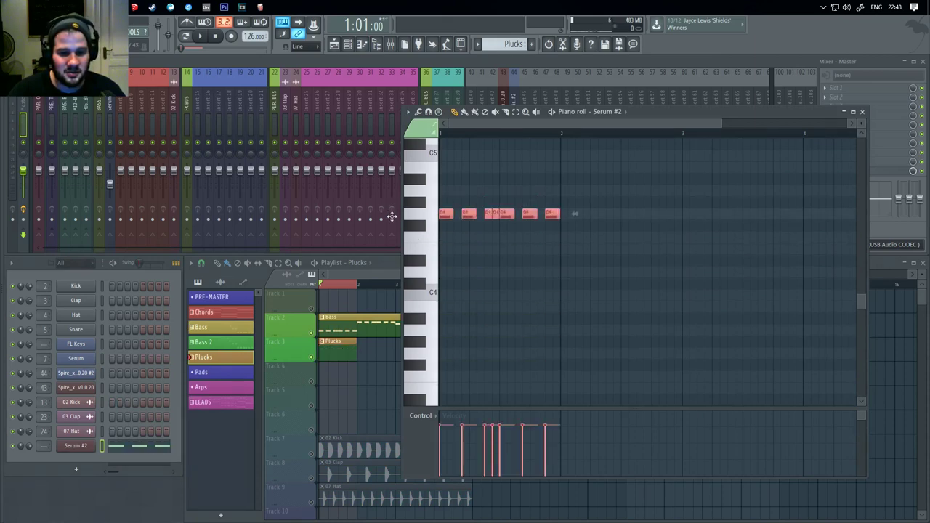
{"action": "scroll", "coordinate": [593, 294], "scroll_direction": "up", "scroll_amount": 2}
{"action": "left_click", "coordinate": [592, 318]}
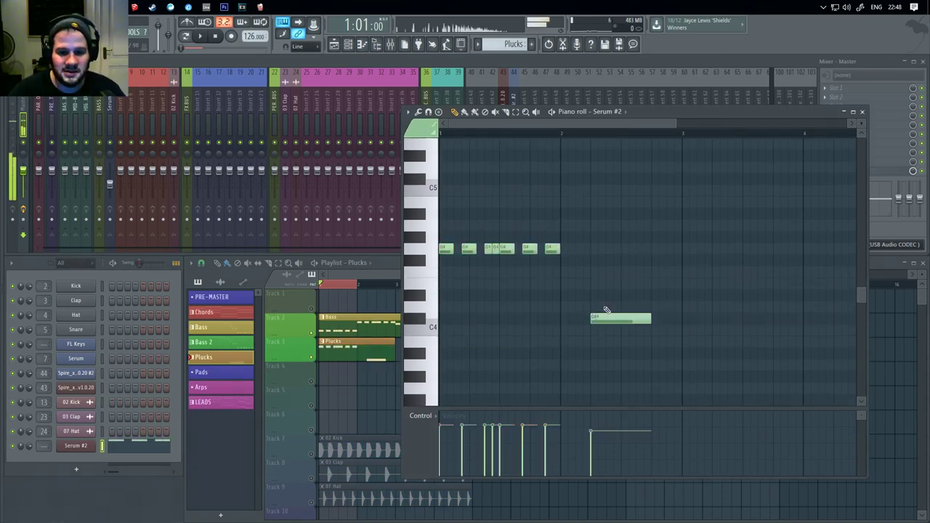
{"action": "right_click", "coordinate": [593, 318]}
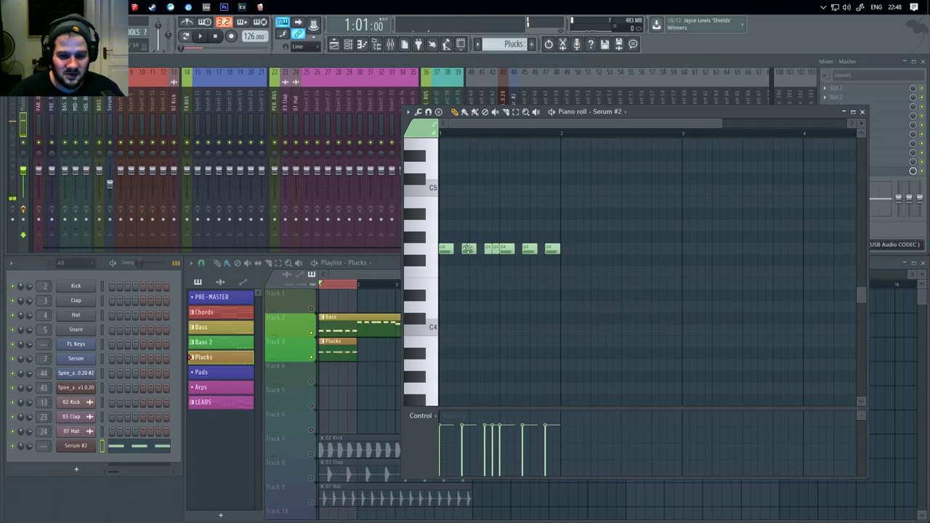
- Vary the pluck rhythm while auditioning: shorten the first G4, add two short lower notes after it, and start the second G4 slightly later
{"action": "key", "text": "space"}
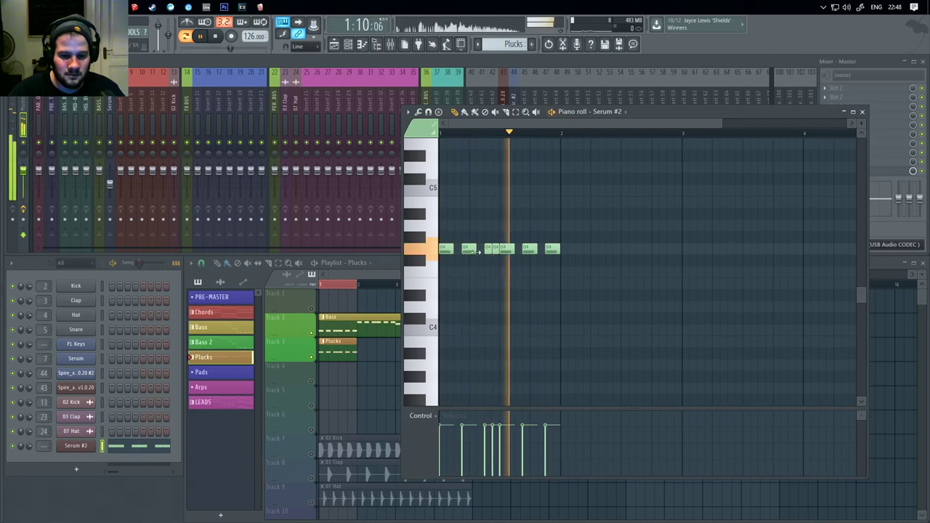
{"action": "key", "text": "space"}
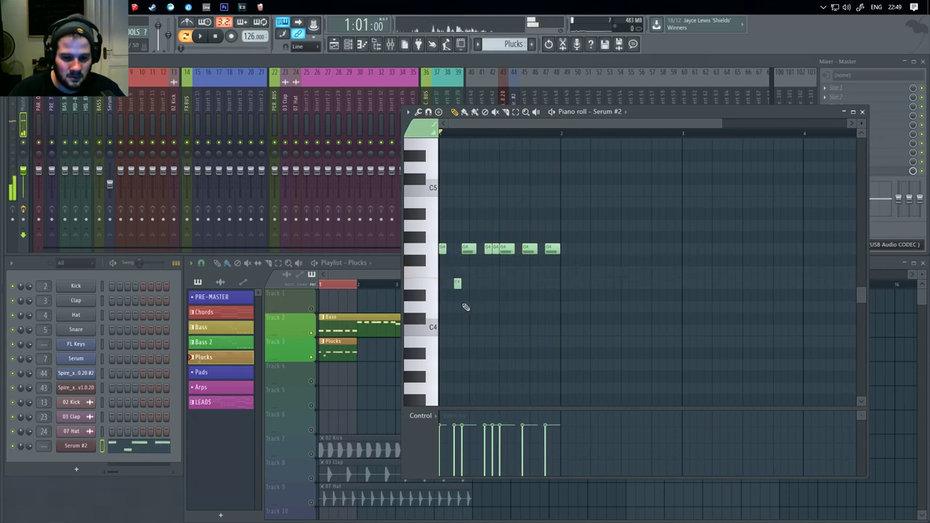
{"action": "key", "text": "space"}
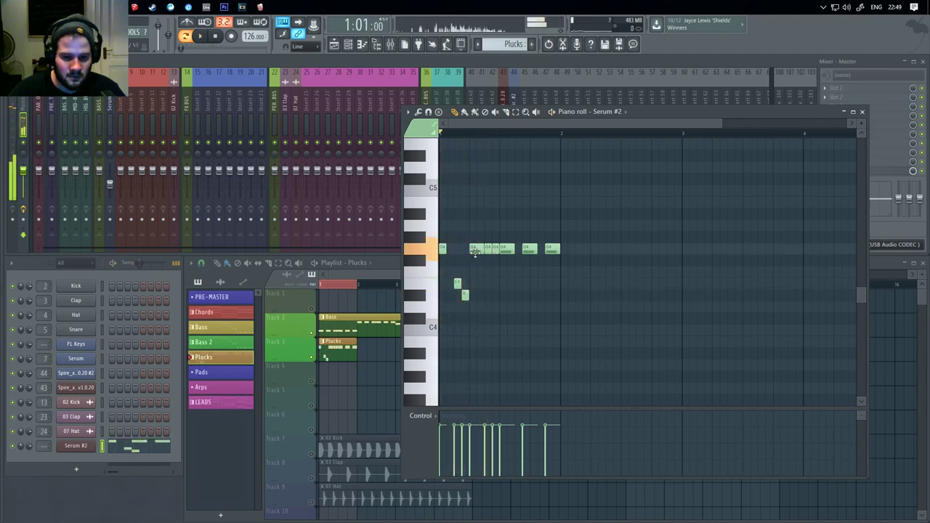
{"action": "key", "text": "space"}
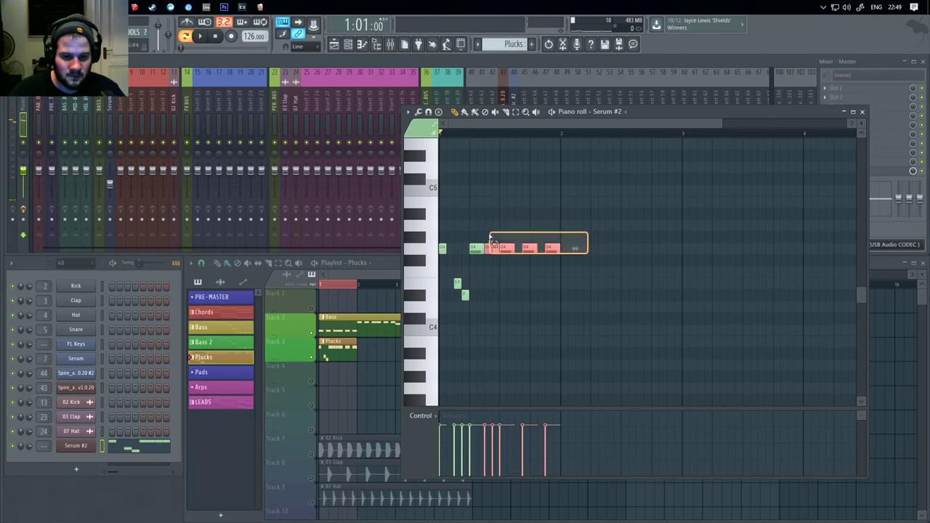
- Replace the remaining copied G4 notes in bar 1 with repeats of the short G4, E4, D#4 figure and audition the bar
{"action": "left_click_drag", "start_coordinate": [492, 237], "coordinate": [436, 346]}
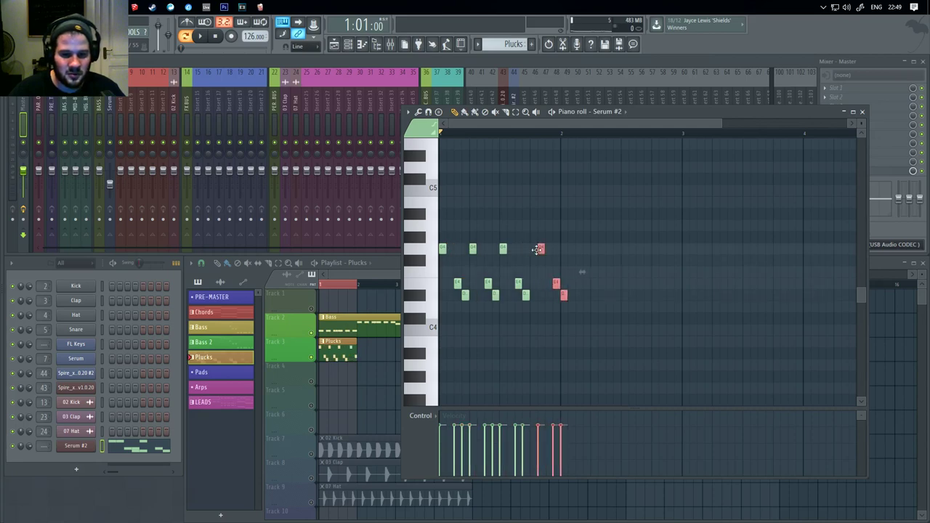
{"action": "left_click", "coordinate": [538, 249]}
{"action": "left_click_drag", "start_coordinate": [589, 306], "coordinate": [536, 326]}
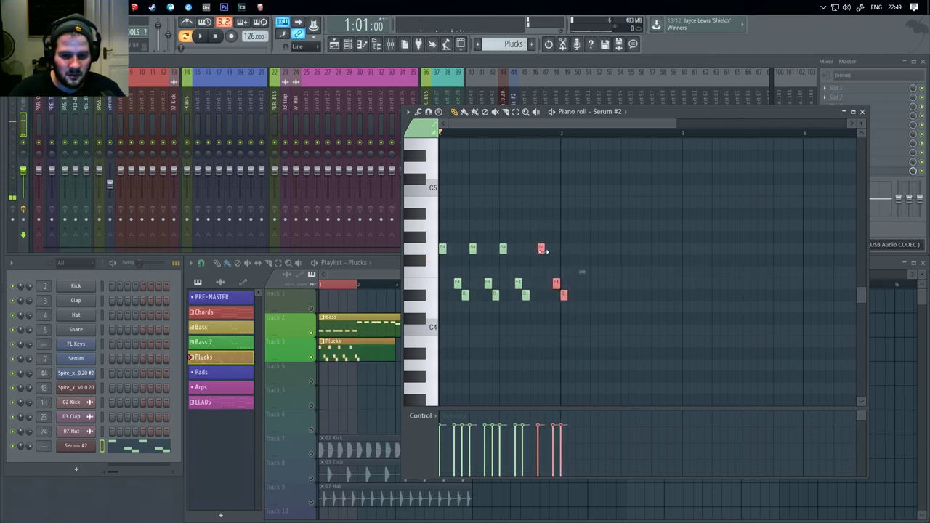
{"action": "left_click", "coordinate": [601, 261]}
{"action": "right_click", "coordinate": [602, 262]}
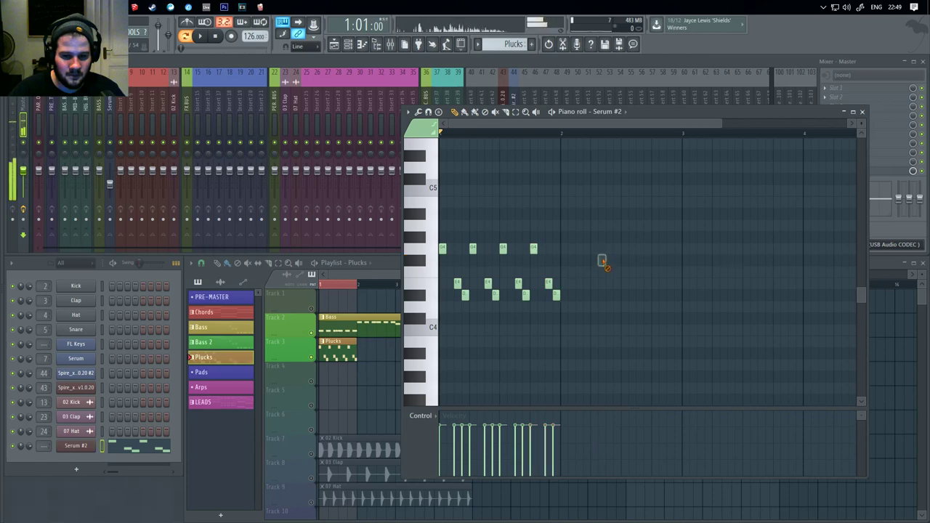
{"action": "key", "text": "space"}
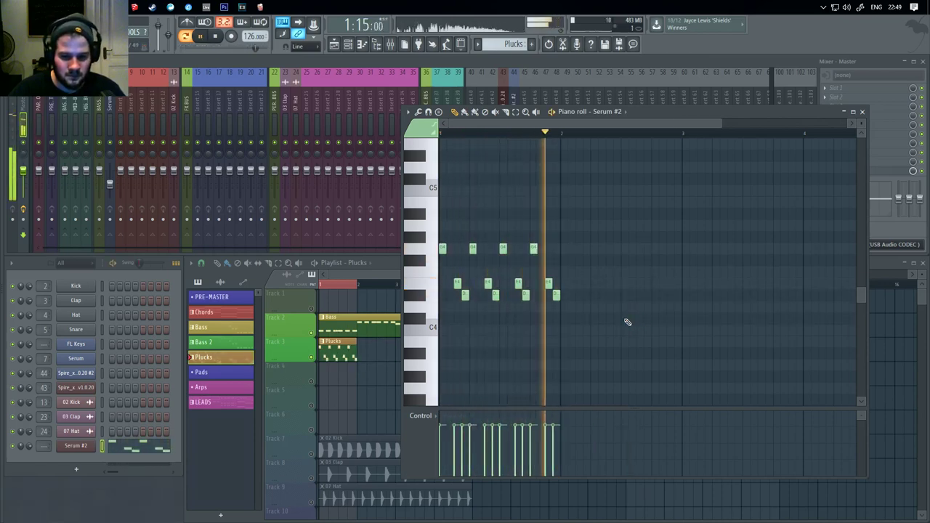
{"action": "scroll", "coordinate": [628, 322], "scroll_direction": "up", "scroll_amount": 1}
{"action": "key", "text": "space"}
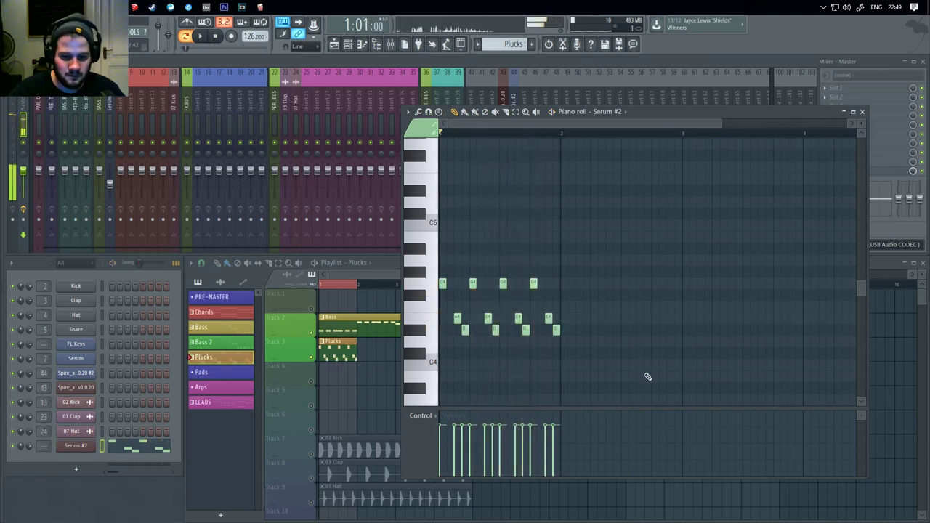
- Copy all the pluck notes of bar 1 and paste them into bars 2, 3 and 4
{"action": "left_click_drag", "start_coordinate": [646, 392], "coordinate": [428, 249]}
{"action": "key", "text": "ctrl+c"}
{"action": "key", "text": "ctrl+v"}
{"action": "key", "text": "shift+Right"}
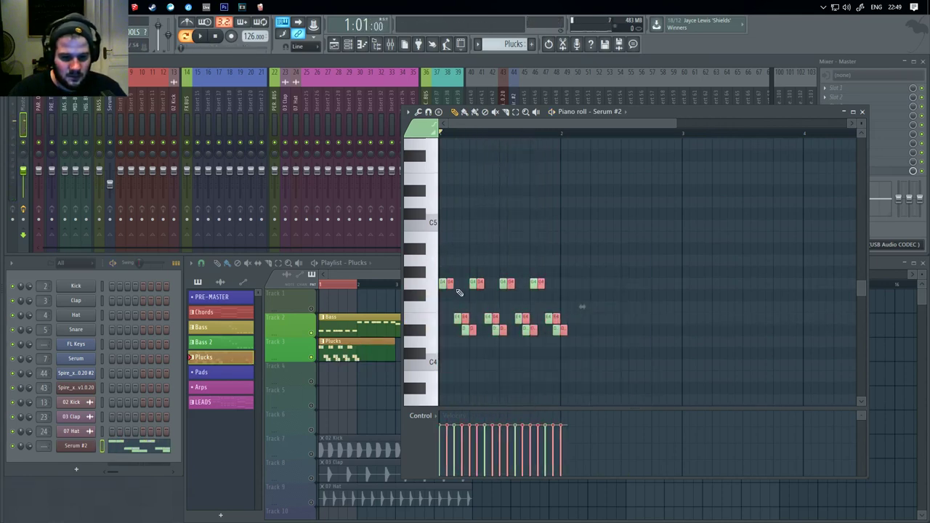
{"action": "left_click_drag", "start_coordinate": [450, 283], "coordinate": [566, 284]}
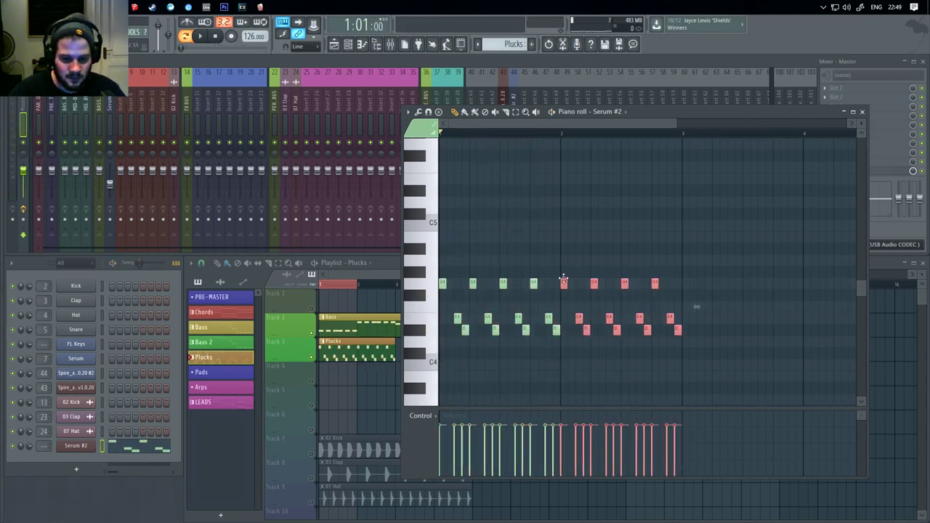
{"action": "key", "text": "ctrl+v"}
{"action": "left_click_drag", "start_coordinate": [451, 283], "coordinate": [685, 283]}
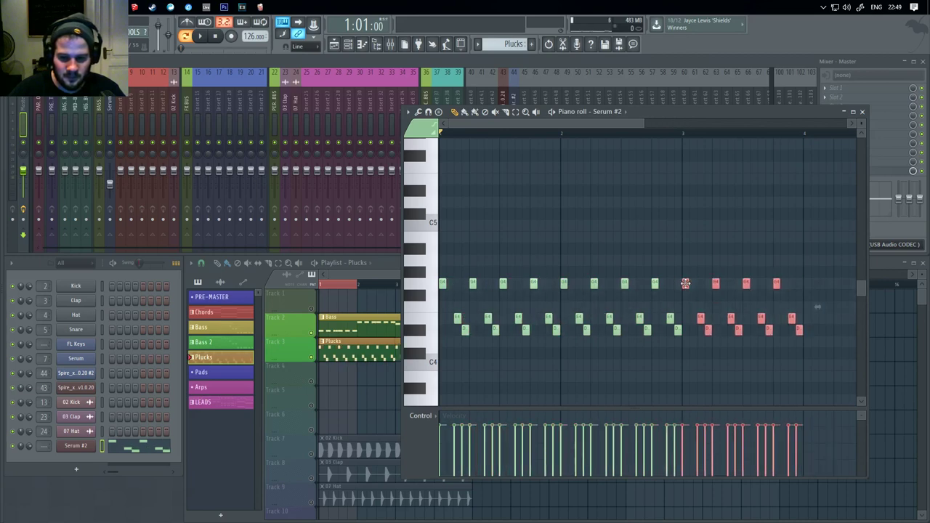
{"action": "key", "text": "ctrl+v"}
{"action": "left_click_drag", "start_coordinate": [481, 283], "coordinate": [743, 283]}
{"action": "left_click", "coordinate": [578, 218]}
{"action": "left_click_drag", "start_coordinate": [724, 247], "coordinate": [820, 234]}
- Audition the pattern and add a short A4 note right after the first G4 of each of the four bars
{"action": "key", "text": "space"}
{"action": "left_click_drag", "start_coordinate": [646, 246], "coordinate": [641, 266]}
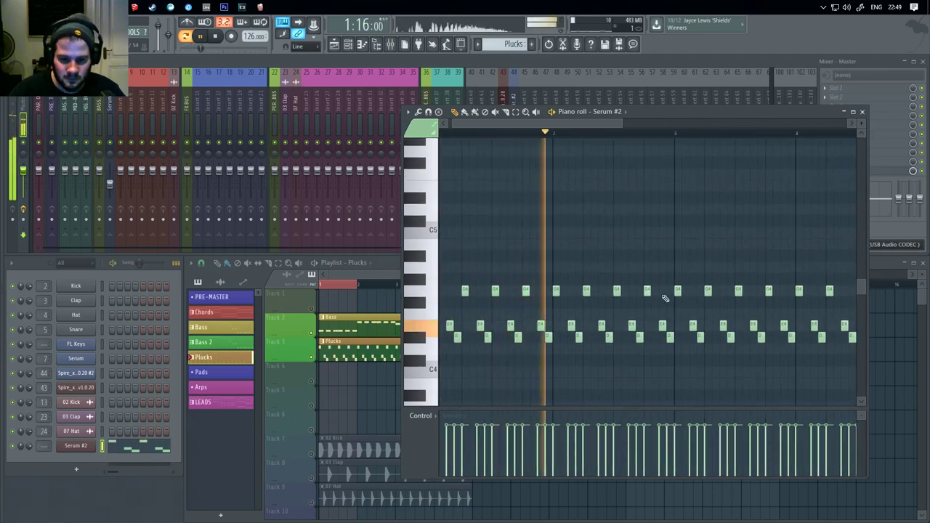
{"action": "key", "text": "space"}
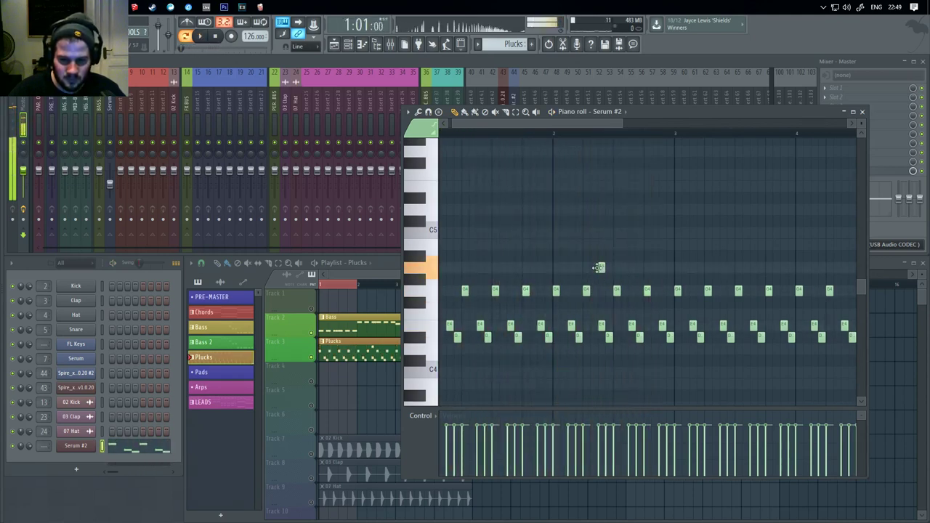
{"action": "key", "text": "space"}
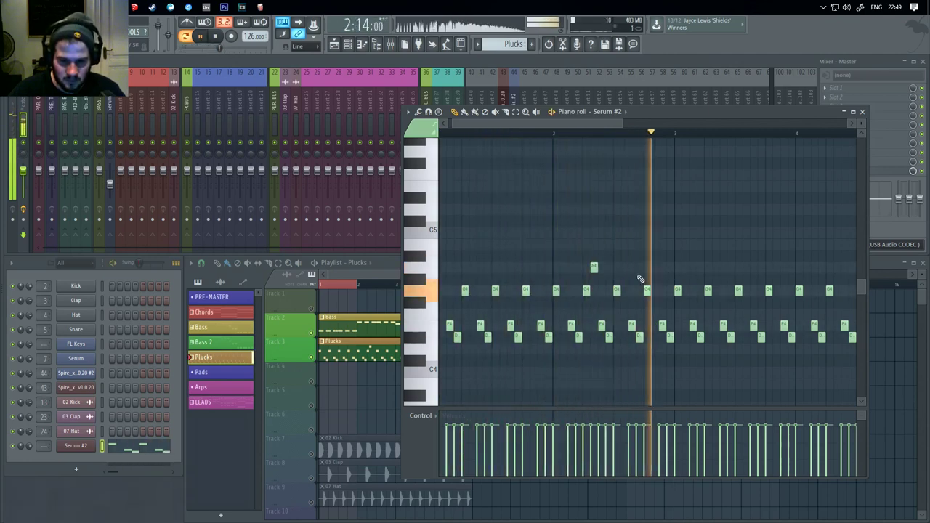
{"action": "key", "text": "space"}
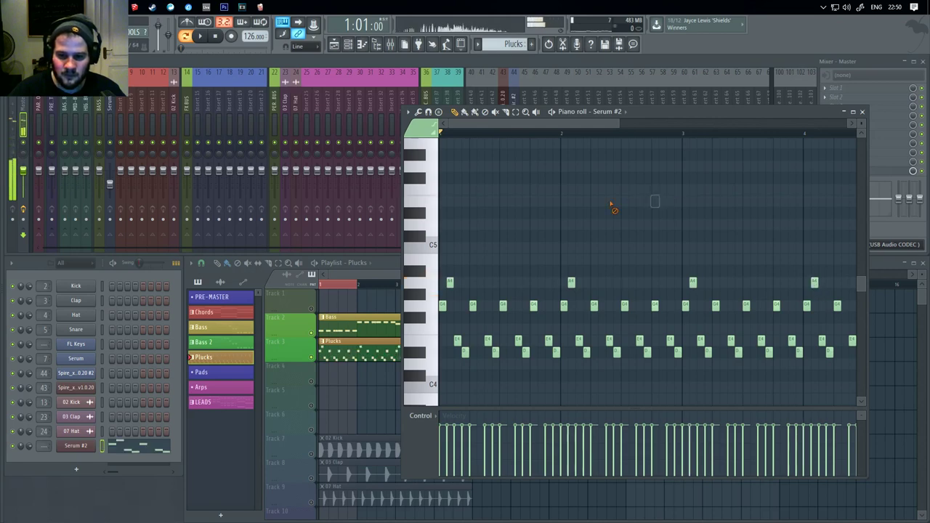
{"action": "key", "text": "space"}
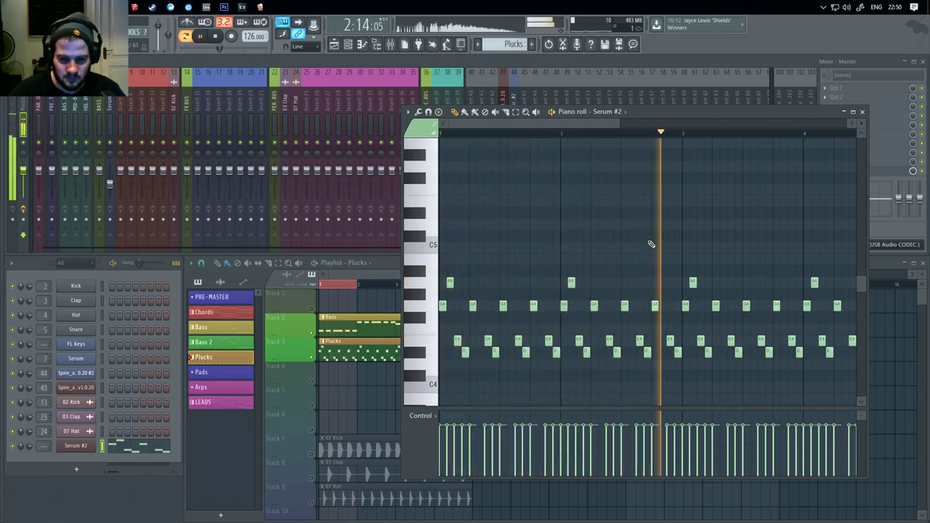
- Try a short B4 note in bar 1 while the pattern plays, and remove it
{"action": "left_click_drag", "start_coordinate": [597, 240], "coordinate": [530, 216]}
{"action": "scroll", "coordinate": [504, 243], "scroll_direction": "up", "scroll_amount": 2}
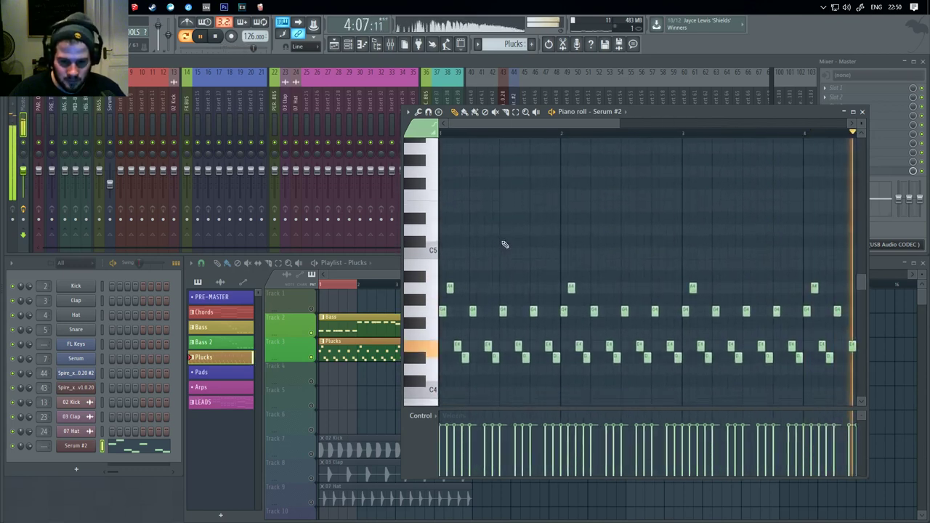
{"action": "left_click", "coordinate": [486, 282]}
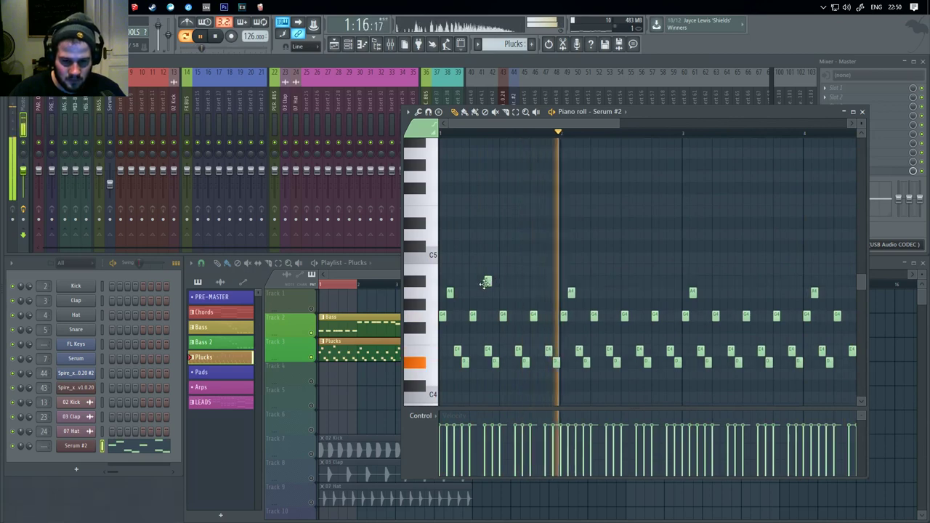
{"action": "mouse_move", "coordinate": [487, 282]}
{"action": "left_mouse_down"}
{"action": "mouse_move", "coordinate": [473, 274]}
{"action": "mouse_move", "coordinate": [480, 269]}
{"action": "left_mouse_up"}
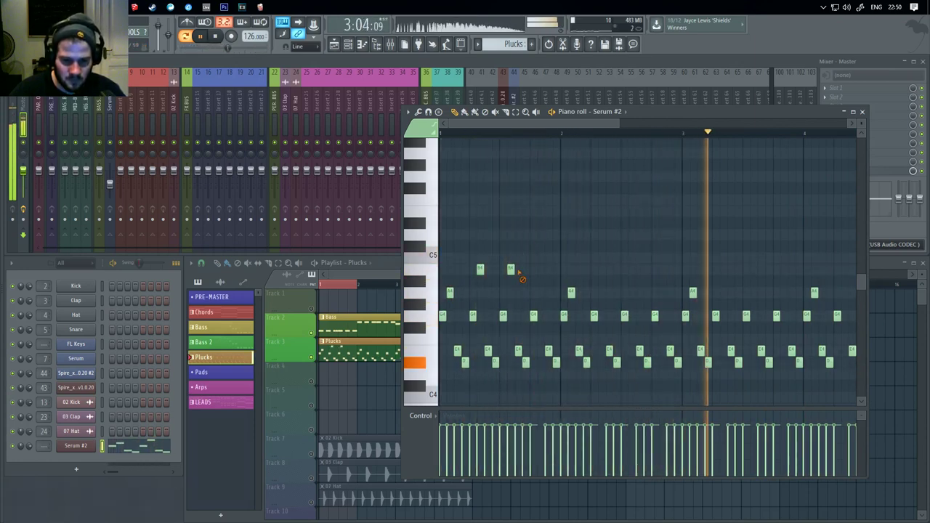
{"action": "right_click", "coordinate": [511, 270]}
{"action": "key", "text": "space"}
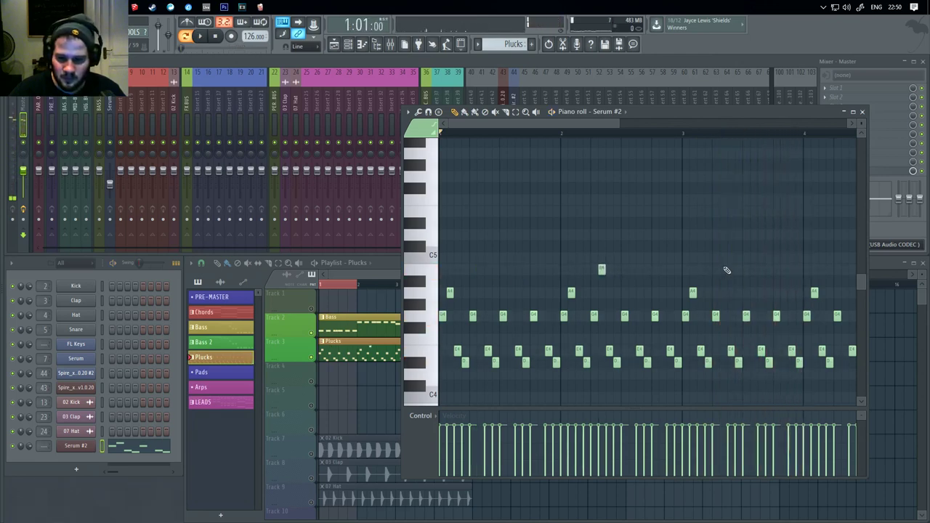
- Add a short B4 note in bar 2 and a C5 note at the matching spot in bar 3, auditioning the pattern
{"action": "left_click", "coordinate": [600, 268]}
{"action": "key", "text": "space"}
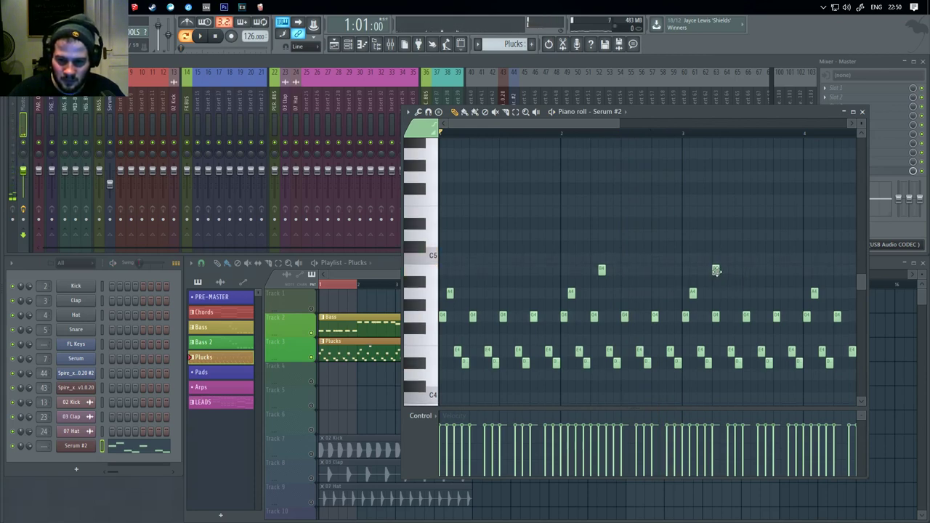
{"action": "key", "text": "space"}
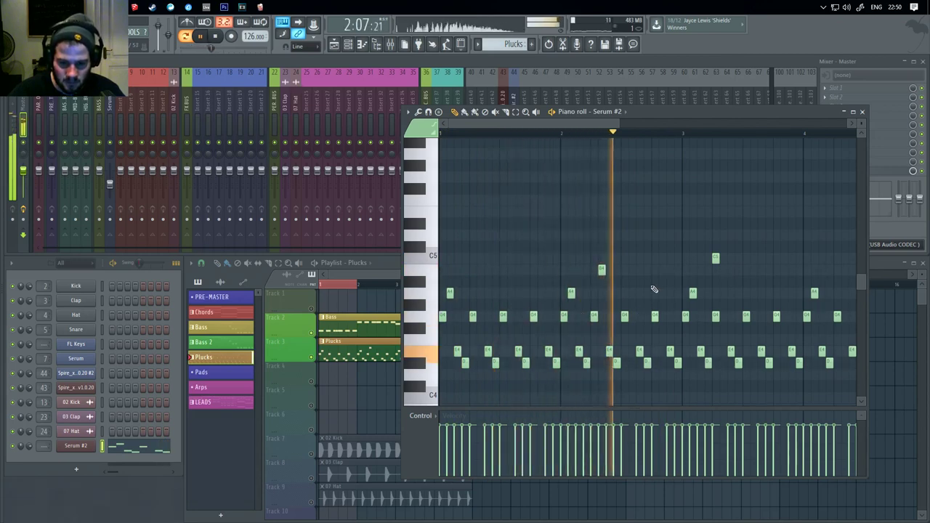
{"action": "key", "text": "space"}
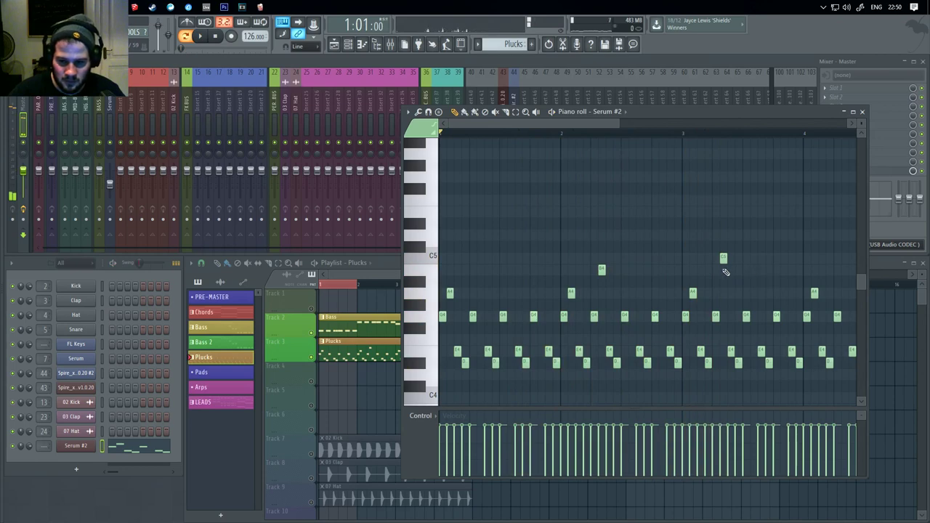
{"action": "key", "text": "space"}
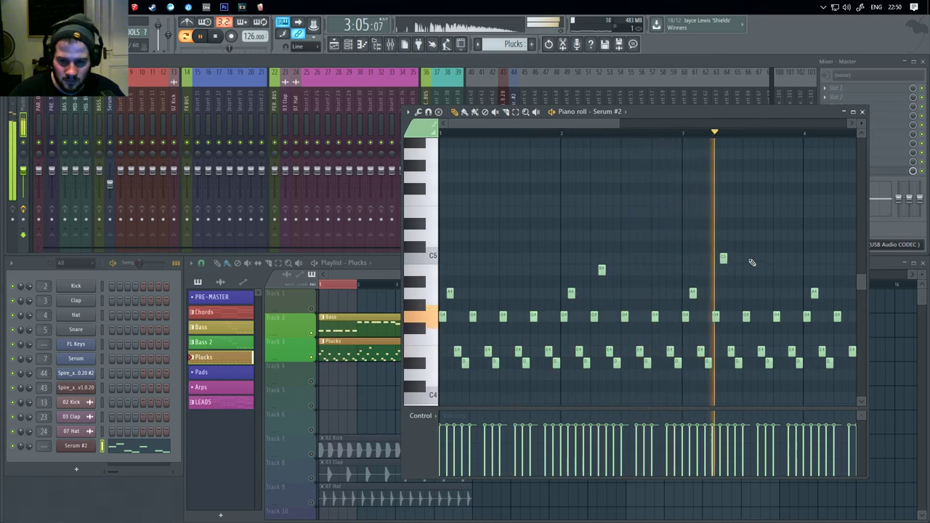
- Add a second short A4 note in bar 4, one beat after the bar's first A4, while auditioning the pattern
{"action": "left_click_drag", "start_coordinate": [719, 262], "coordinate": [479, 284]}
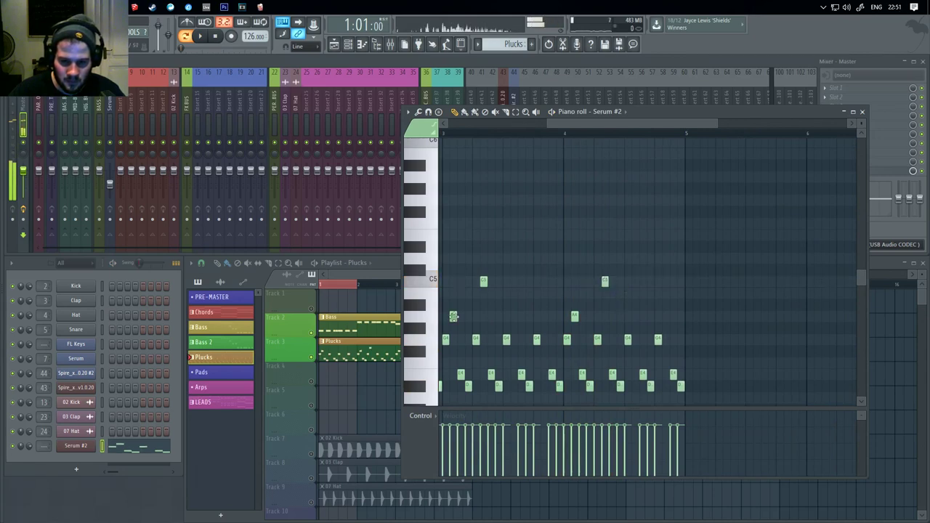
{"action": "mouse_move", "coordinate": [472, 320]}
{"action": "left_mouse_down"}
{"action": "mouse_move", "coordinate": [709, 299]}
{"action": "mouse_move", "coordinate": [557, 317]}
{"action": "left_mouse_up"}
{"action": "key", "text": "space"}
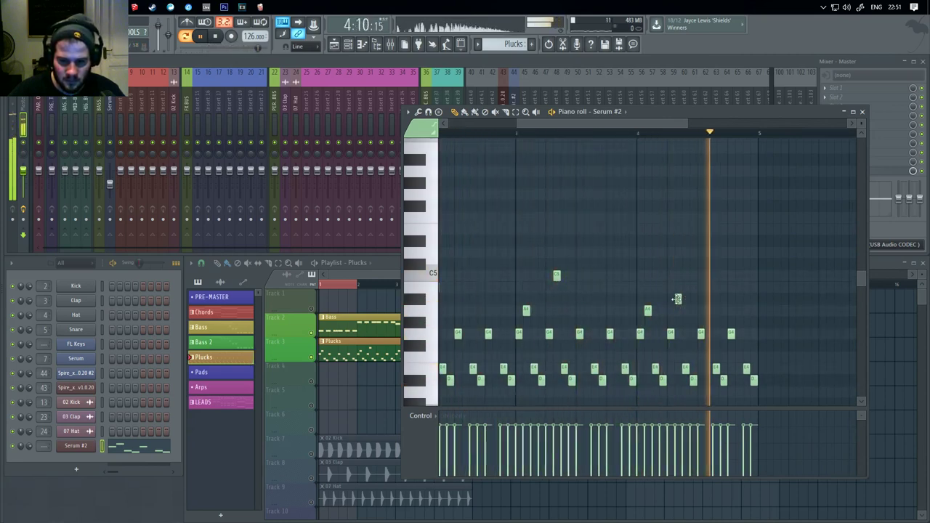
{"action": "left_click_drag", "start_coordinate": [614, 312], "coordinate": [785, 320]}
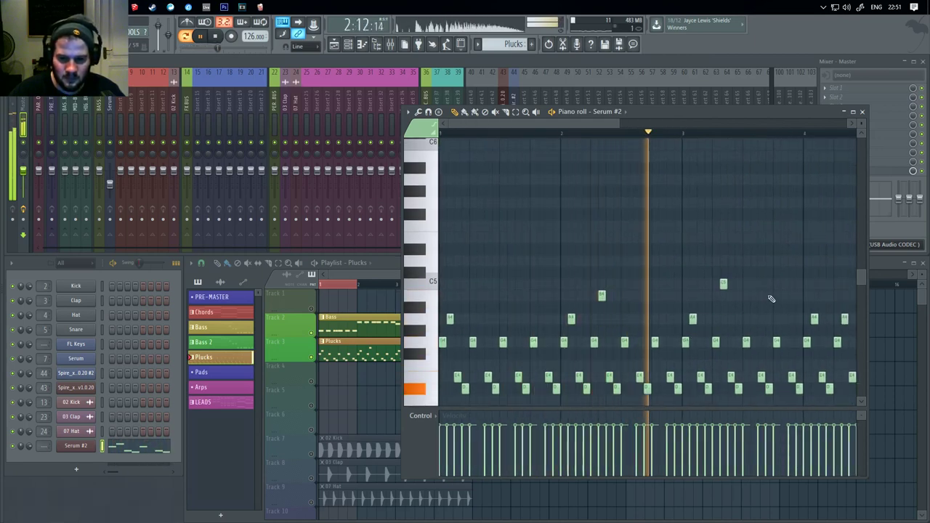
{"action": "scroll", "coordinate": [727, 309], "scroll_direction": "down", "scroll_amount": 4}
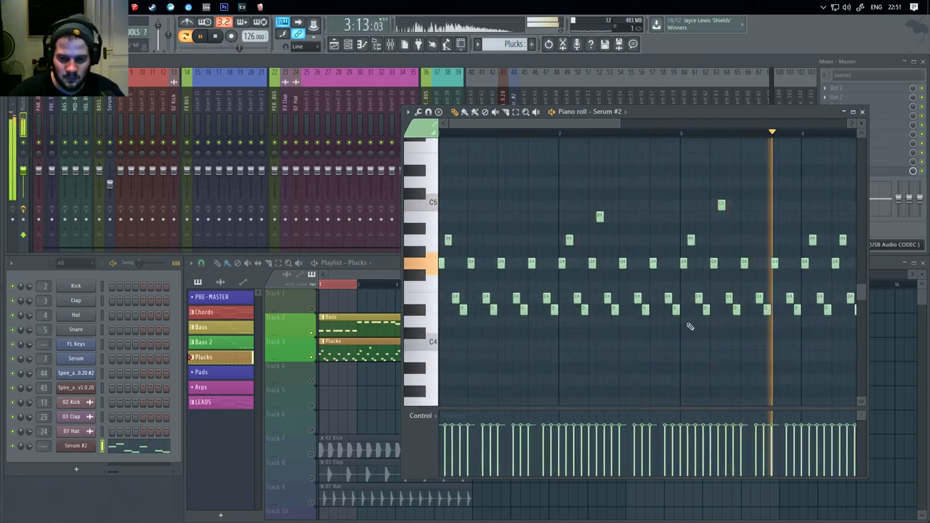
- Try lowering the last note of bar 2 to D4 and audition the change
{"action": "key", "text": "space"}
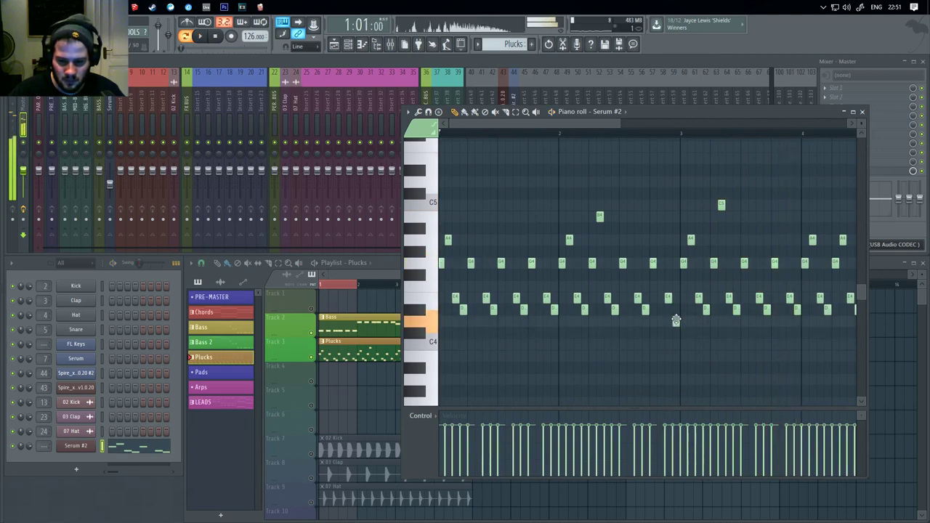
{"action": "scroll", "coordinate": [684, 336], "scroll_direction": "up", "scroll_amount": 3}
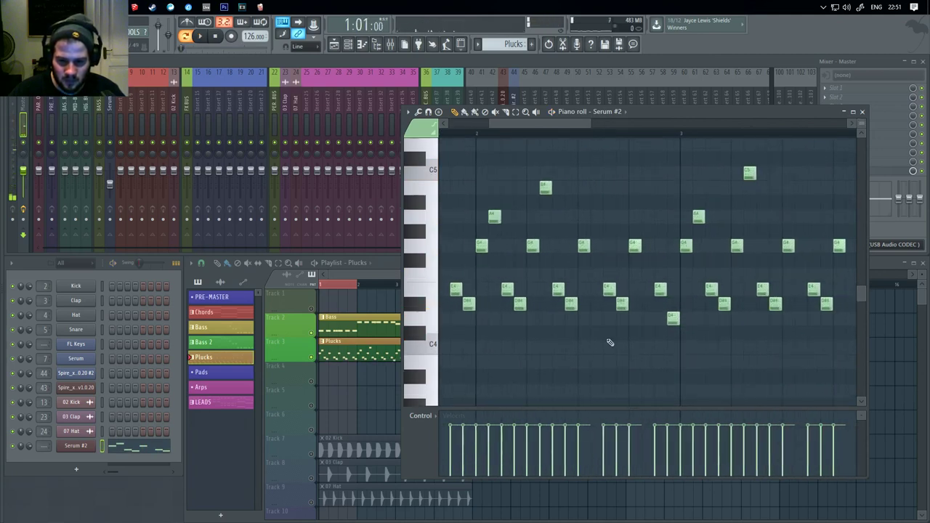
{"action": "key", "text": "space"}
{"action": "scroll", "coordinate": [611, 342], "scroll_direction": "down", "scroll_amount": 1}
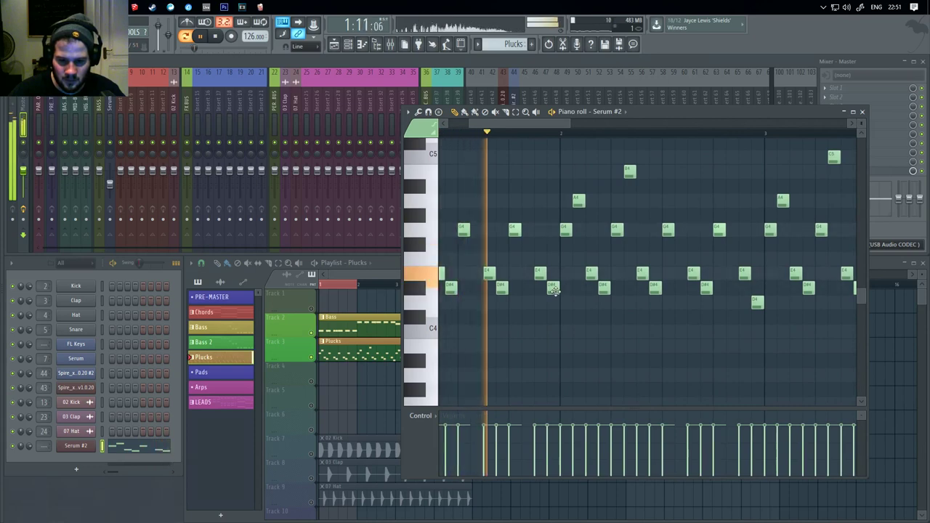
{"action": "key", "text": "space"}
{"action": "scroll", "coordinate": [681, 338], "scroll_direction": "down", "scroll_amount": 4}
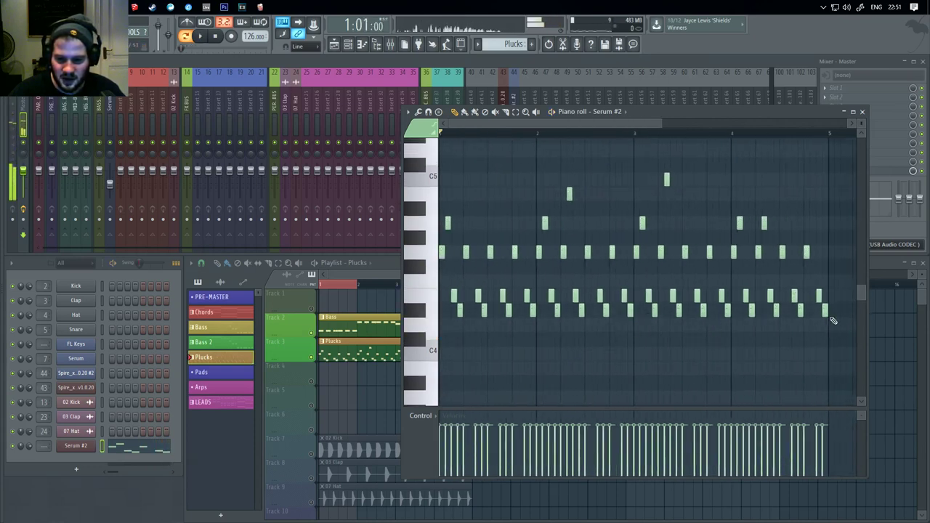
- Lower all the D#4 notes across the four bars to D4, deselect them and audition the pattern
{"action": "left_click_drag", "start_coordinate": [833, 318], "coordinate": [472, 332]}
{"action": "scroll", "coordinate": [455, 319], "scroll_direction": "up", "scroll_amount": 4}
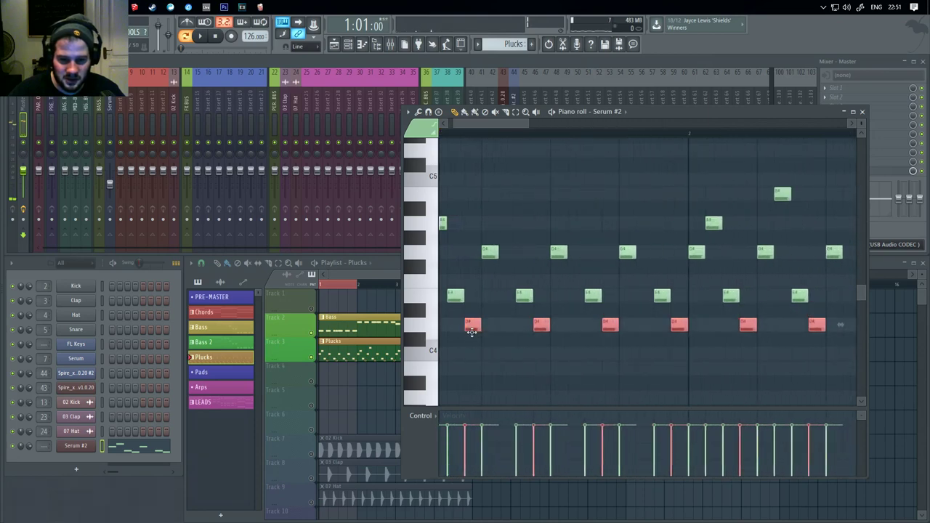
{"action": "key", "text": "space"}
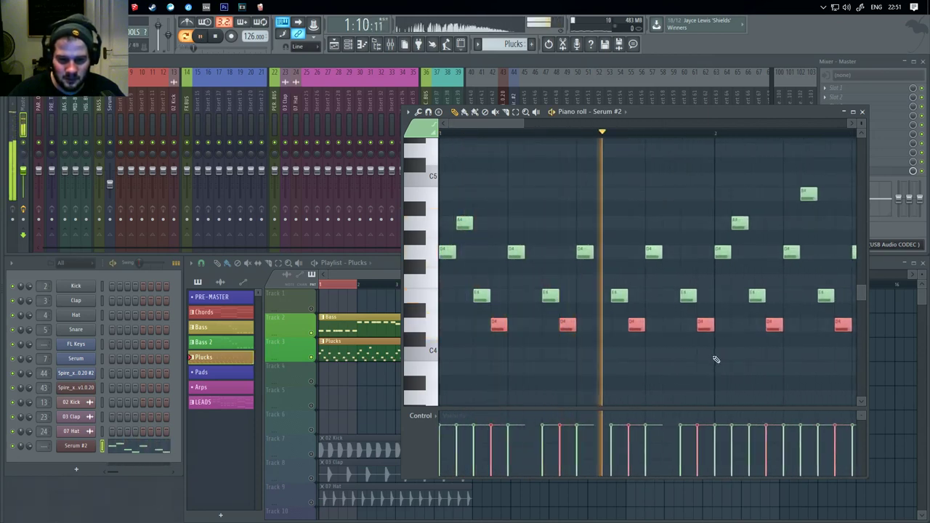
{"action": "scroll", "coordinate": [586, 359], "scroll_direction": "down", "scroll_amount": 3}
{"action": "left_click_drag", "start_coordinate": [685, 355], "coordinate": [604, 358]}
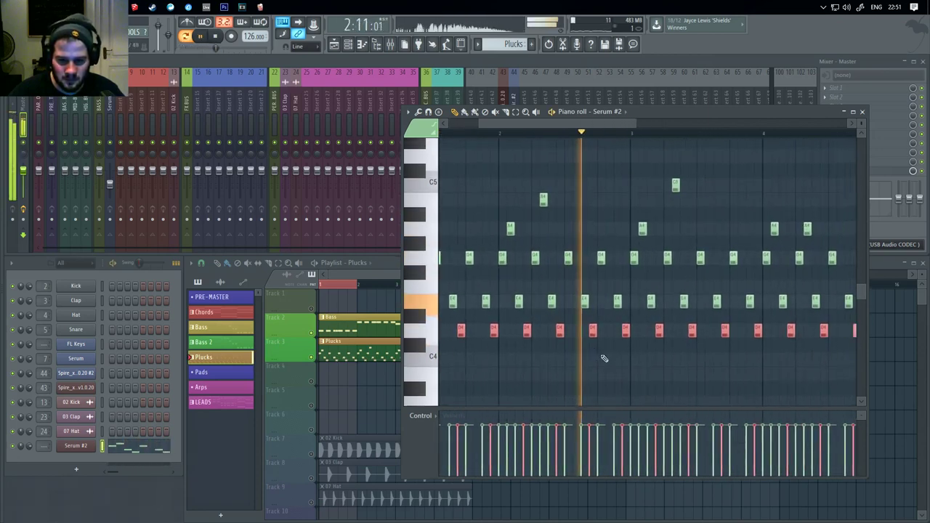
{"action": "left_click", "coordinate": [710, 375]}
{"action": "right_click", "coordinate": [712, 375]}
{"action": "left_click_drag", "start_coordinate": [727, 367], "coordinate": [649, 336]}
{"action": "scroll", "coordinate": [588, 377], "scroll_direction": "down", "scroll_amount": 3}
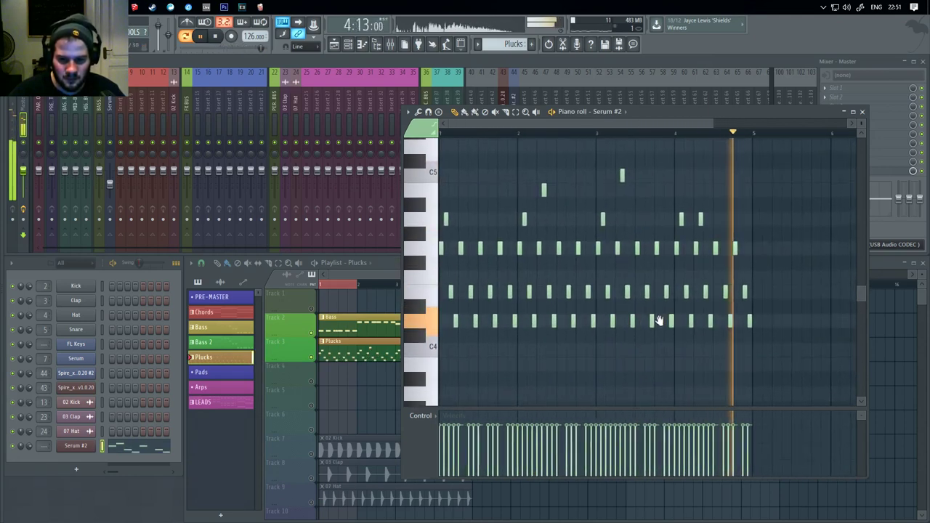
{"action": "scroll", "coordinate": [482, 279], "scroll_direction": "up", "scroll_amount": 3}
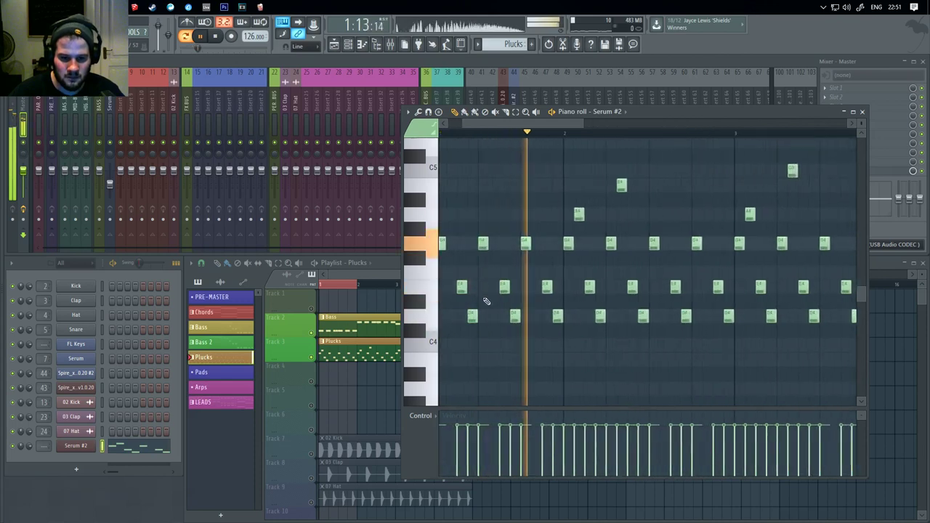
{"action": "left_click_drag", "start_coordinate": [501, 313], "coordinate": [550, 346]}
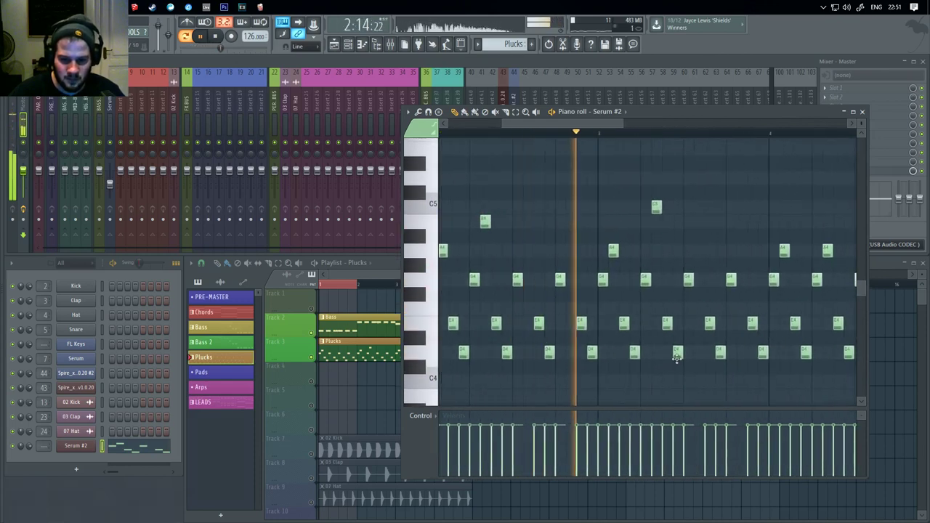
- Add short B4 notes on the last sixteenth step of bar 3 and of bar 2 while auditioning the pattern
{"action": "left_click_drag", "start_coordinate": [690, 340], "coordinate": [602, 346]}
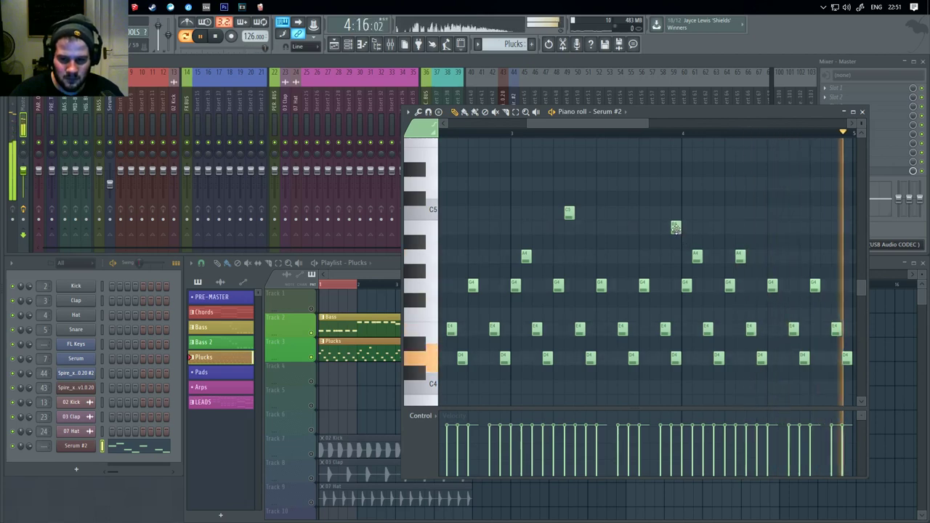
{"action": "left_click_drag", "start_coordinate": [628, 282], "coordinate": [679, 285]}
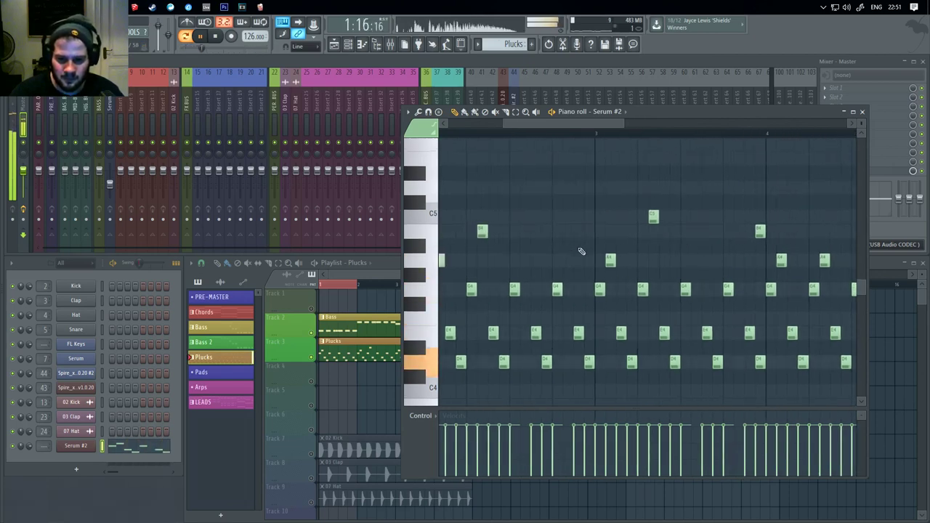
{"action": "mouse_move", "coordinate": [579, 246]}
{"action": "left_mouse_down"}
{"action": "mouse_move", "coordinate": [579, 231]}
{"action": "mouse_move", "coordinate": [567, 231]}
{"action": "left_mouse_up"}
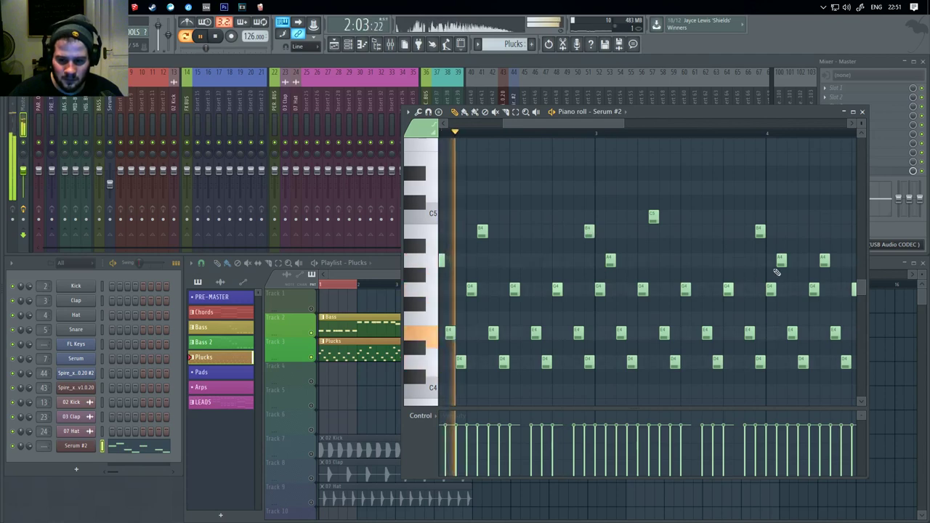
- Move the B4 note from the end of bar 3 to the last sixteenth step of bar 4
{"action": "scroll", "coordinate": [770, 273], "scroll_direction": "down", "scroll_amount": 1}
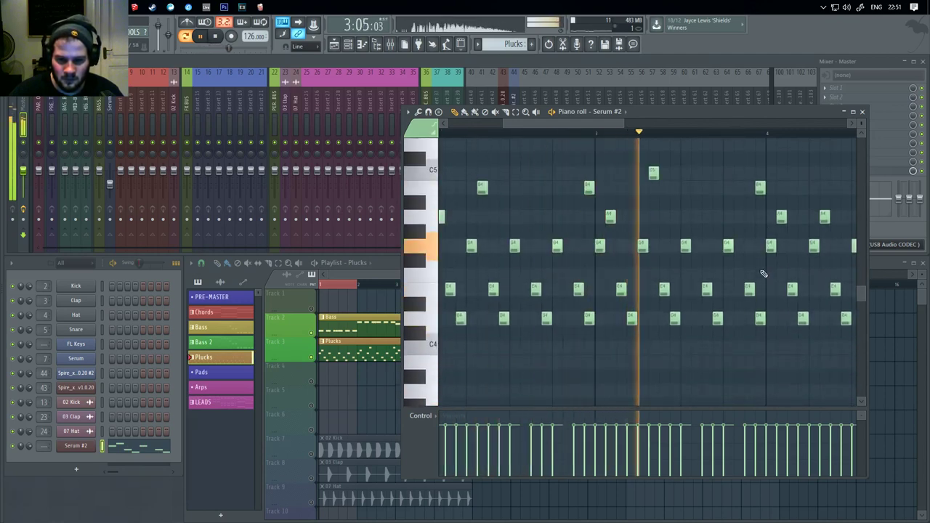
{"action": "left_click_drag", "start_coordinate": [764, 274], "coordinate": [529, 303]}
{"action": "scroll", "coordinate": [528, 303], "scroll_direction": "down", "scroll_amount": 1}
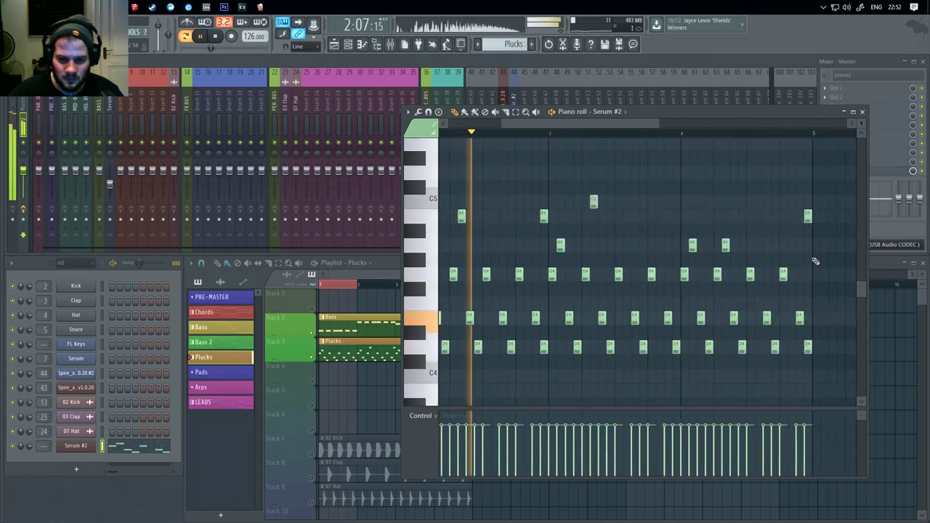
- Try shifting the B4 note at the end of bar 2 one step earlier, audition it and move it back
{"action": "left_click_drag", "start_coordinate": [581, 314], "coordinate": [629, 308]}
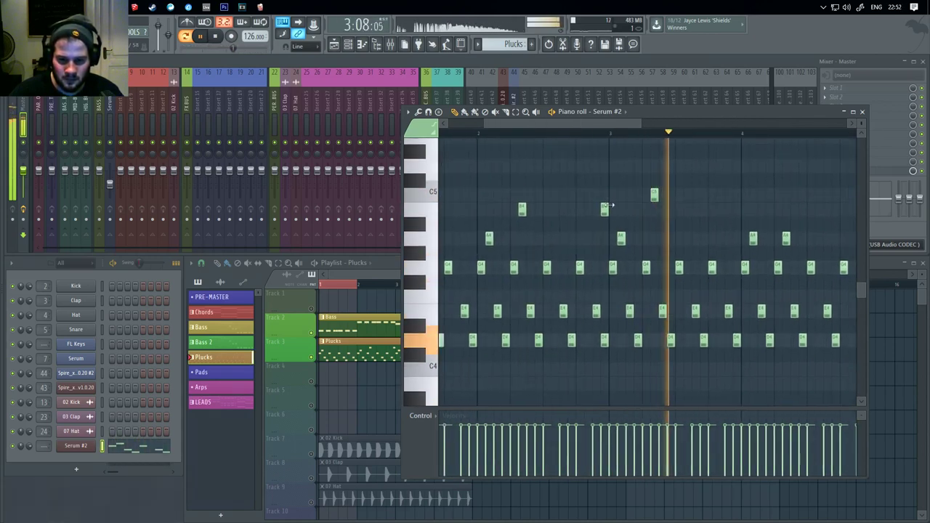
{"action": "left_click_drag", "start_coordinate": [605, 208], "coordinate": [598, 209]}
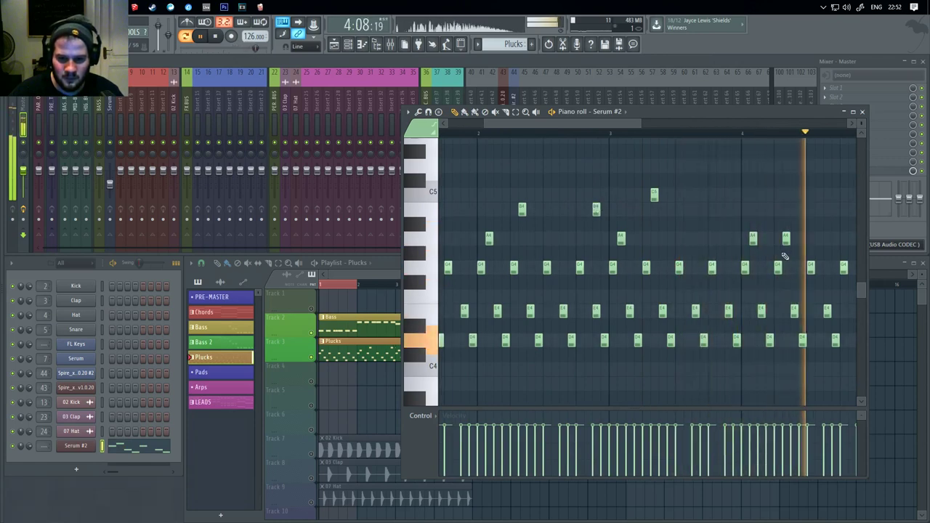
{"action": "left_click_drag", "start_coordinate": [786, 256], "coordinate": [592, 293]}
{"action": "left_click_drag", "start_coordinate": [562, 327], "coordinate": [700, 279]}
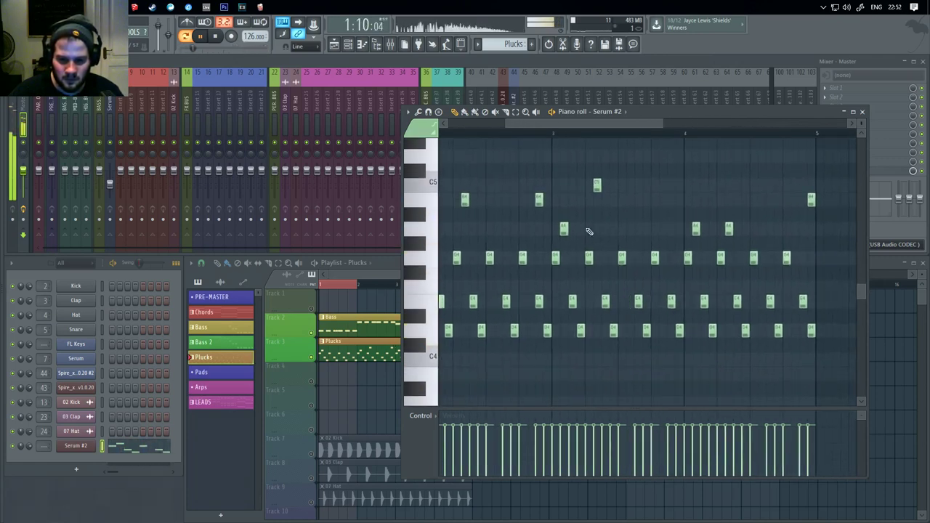
{"action": "left_click_drag", "start_coordinate": [539, 200], "coordinate": [547, 200]}
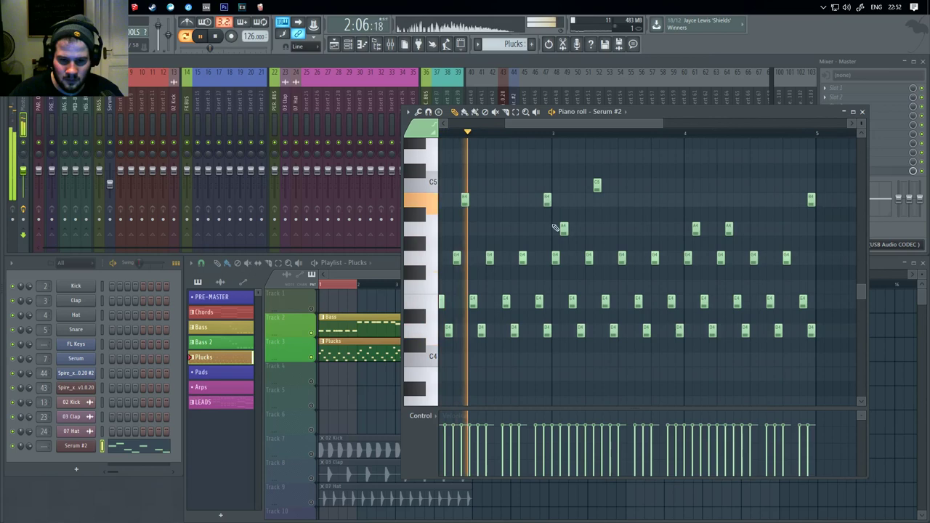
- Delete the D4 notes beneath the last B4 notes of bars 2 and 4, audition the pattern and stop playback
{"action": "right_click", "coordinate": [548, 330]}
{"action": "right_click", "coordinate": [812, 331]}
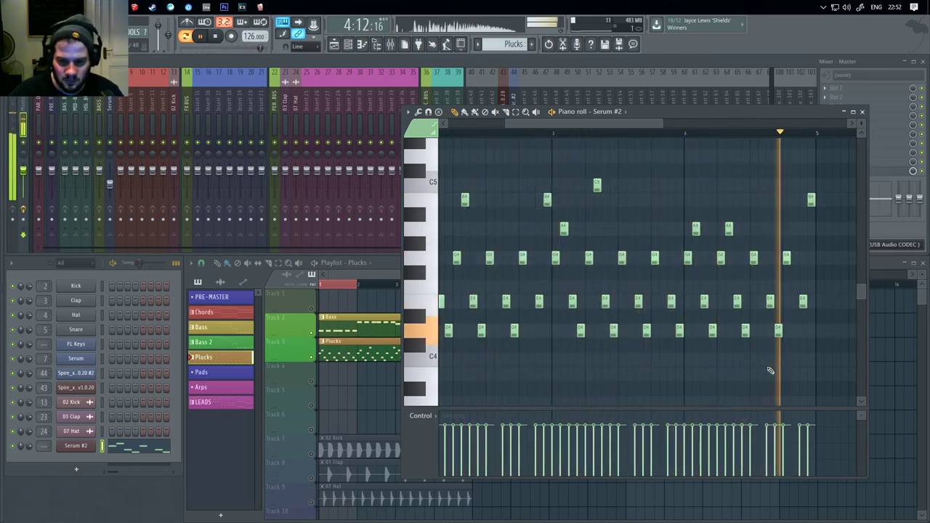
{"action": "left_click_drag", "start_coordinate": [631, 325], "coordinate": [779, 323]}
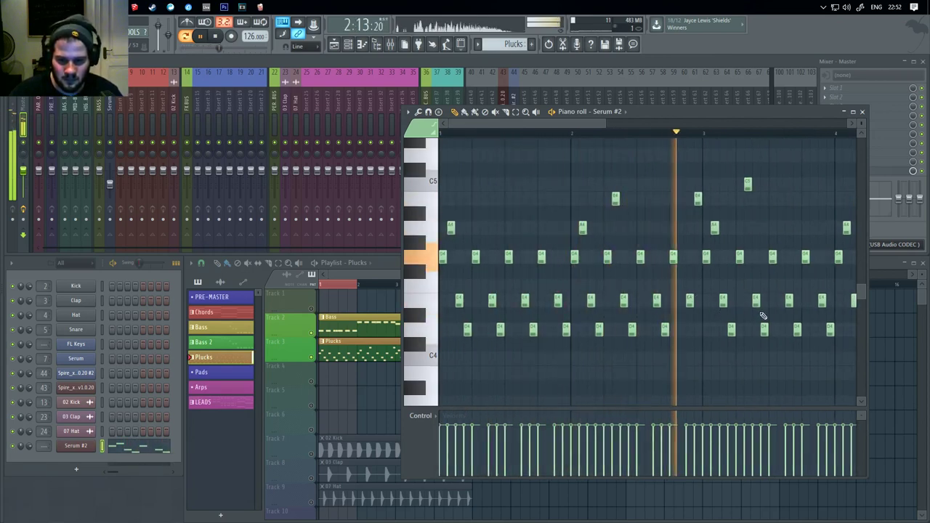
{"action": "left_click_drag", "start_coordinate": [723, 302], "coordinate": [453, 310]}
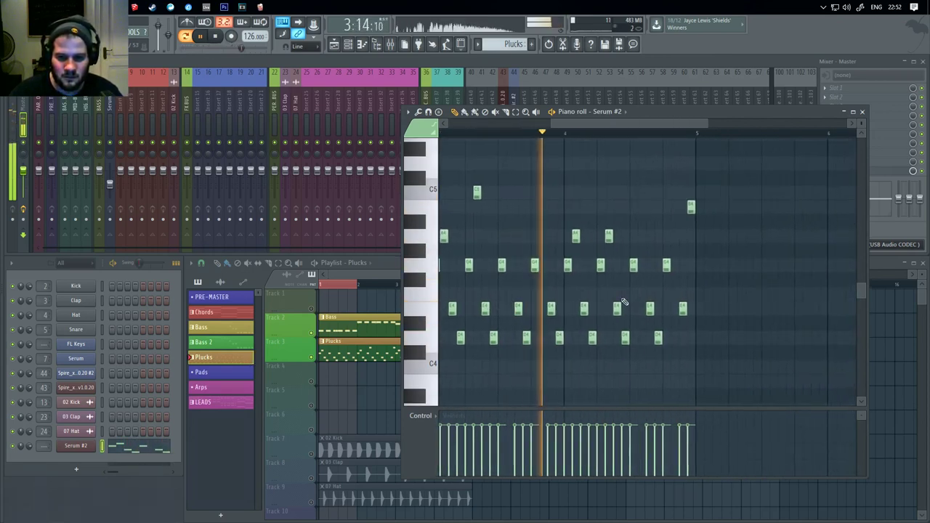
{"action": "left_click_drag", "start_coordinate": [676, 313], "coordinate": [729, 303]}
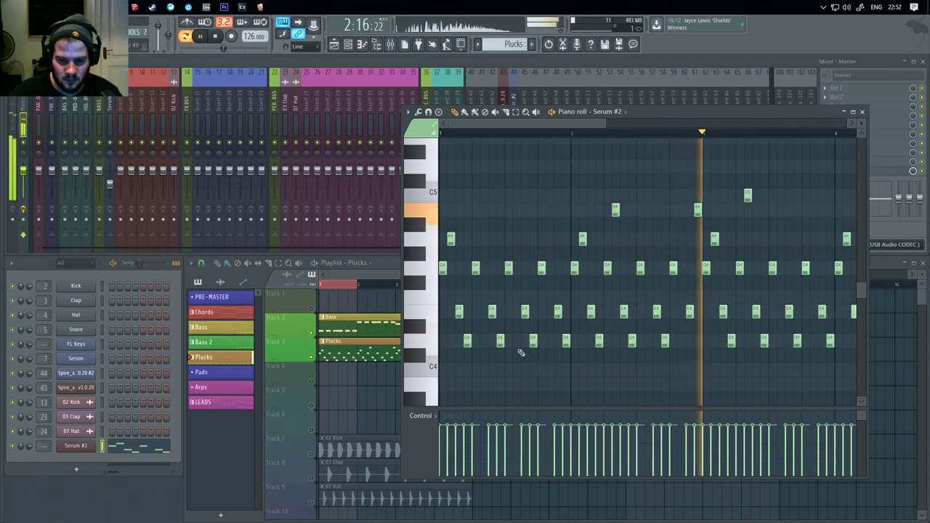
{"action": "left_click_drag", "start_coordinate": [765, 338], "coordinate": [695, 351]}
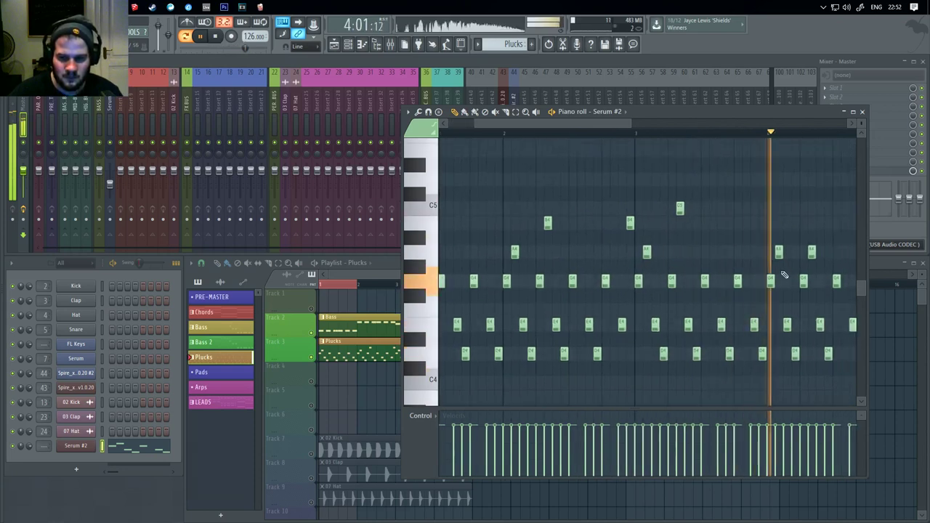
{"action": "left_click_drag", "start_coordinate": [787, 255], "coordinate": [615, 324]}
{"action": "key", "text": "space"}
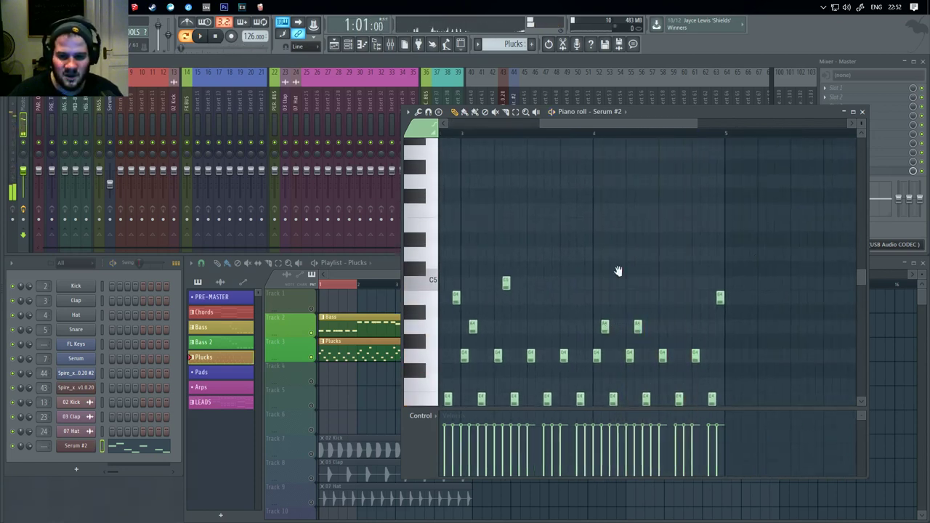
- Examine the complete four-bar pluck pattern in the piano roll, from the overall shape to the individual notes
{"action": "left_click_drag", "start_coordinate": [619, 272], "coordinate": [802, 210]}
{"action": "scroll", "coordinate": [642, 236], "scroll_direction": "down", "scroll_amount": 3}
{"action": "scroll", "coordinate": [644, 196], "scroll_direction": "down", "scroll_amount": 5}
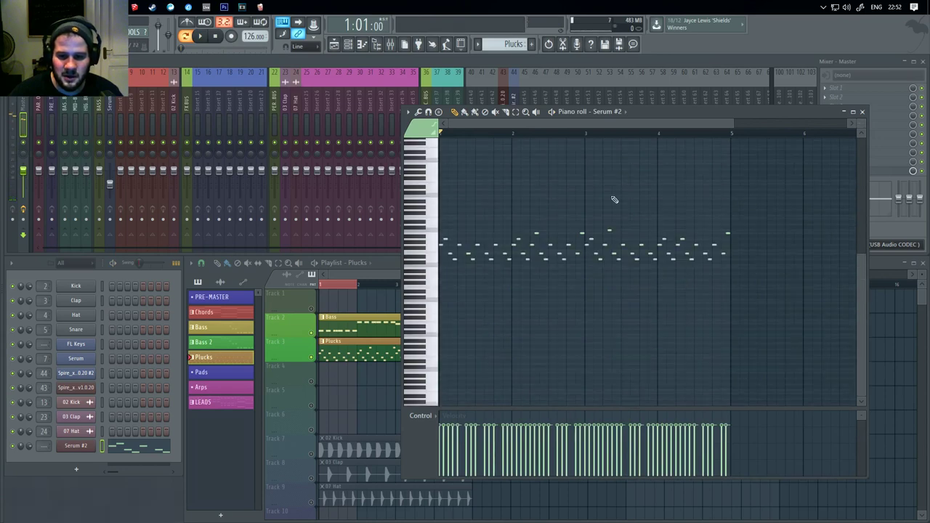
{"action": "scroll", "coordinate": [614, 200], "scroll_direction": "up", "scroll_amount": 4}
{"action": "scroll", "coordinate": [561, 261], "scroll_direction": "up", "scroll_amount": 2}
{"action": "scroll", "coordinate": [555, 288], "scroll_direction": "up", "scroll_amount": 3}
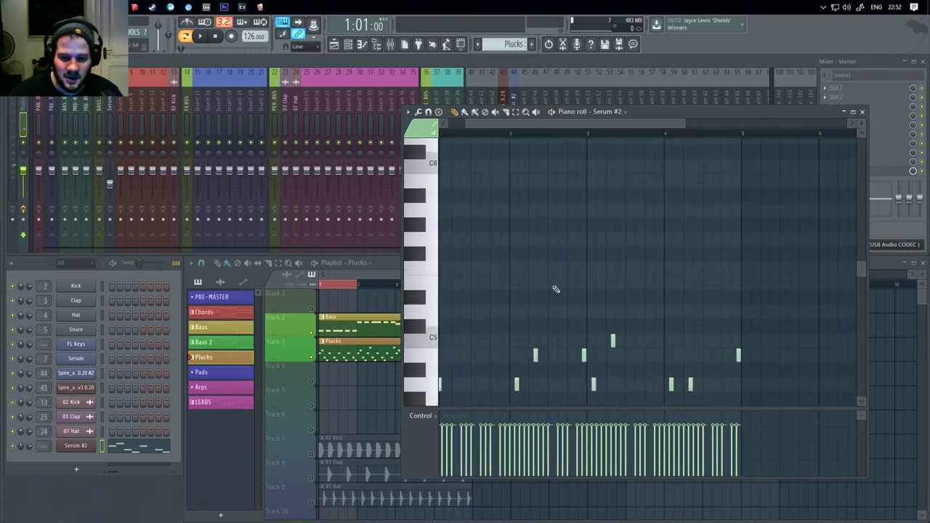
{"action": "left_click_drag", "start_coordinate": [545, 303], "coordinate": [621, 205]}
{"action": "scroll", "coordinate": [522, 281], "scroll_direction": "down", "scroll_amount": 3}
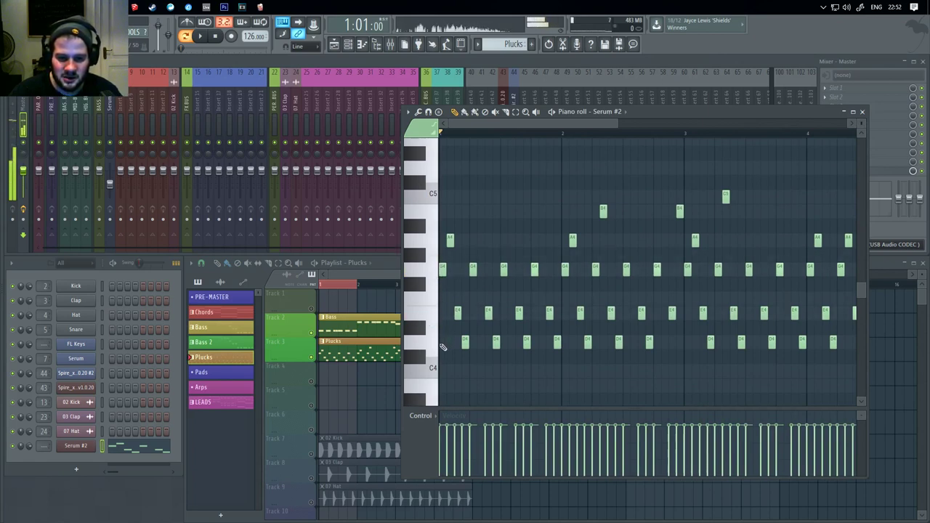
{"action": "scroll", "coordinate": [492, 224], "scroll_direction": "up", "scroll_amount": 4}
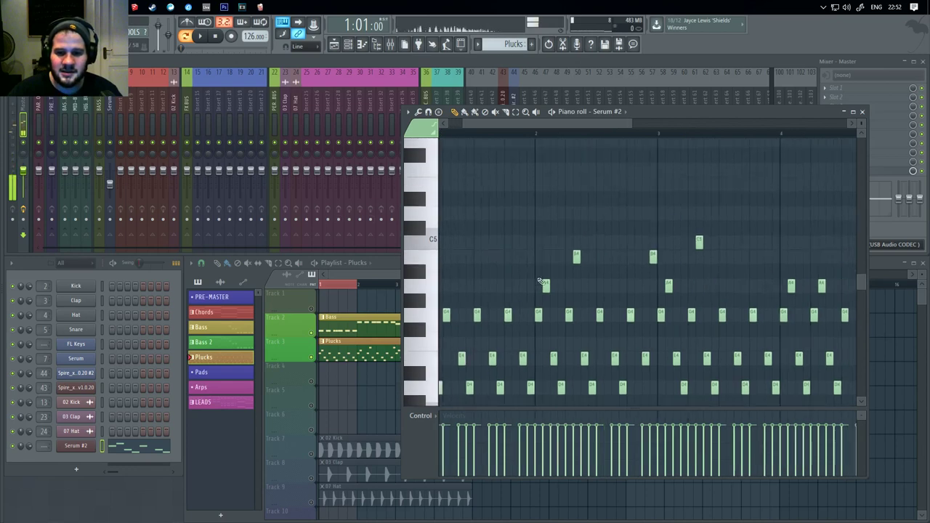
{"action": "scroll", "coordinate": [744, 269], "scroll_direction": "right", "scroll_amount": 1}
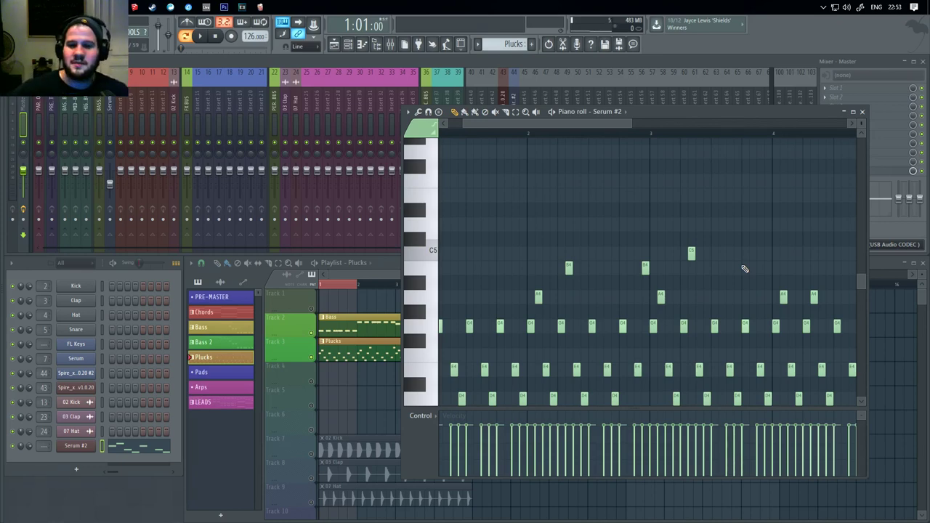
{"action": "left_click_drag", "start_coordinate": [550, 123], "coordinate": [479, 124]}
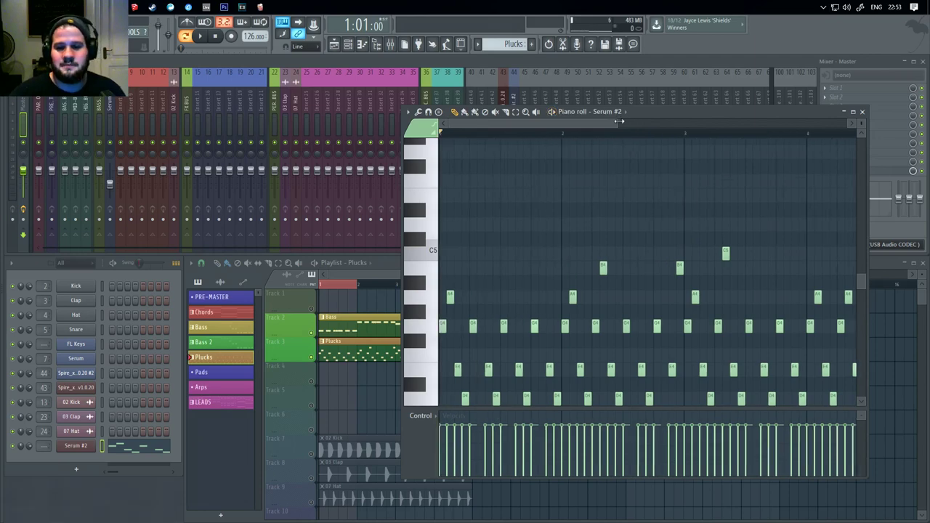
{"action": "left_click_drag", "start_coordinate": [617, 122], "coordinate": [661, 123]}
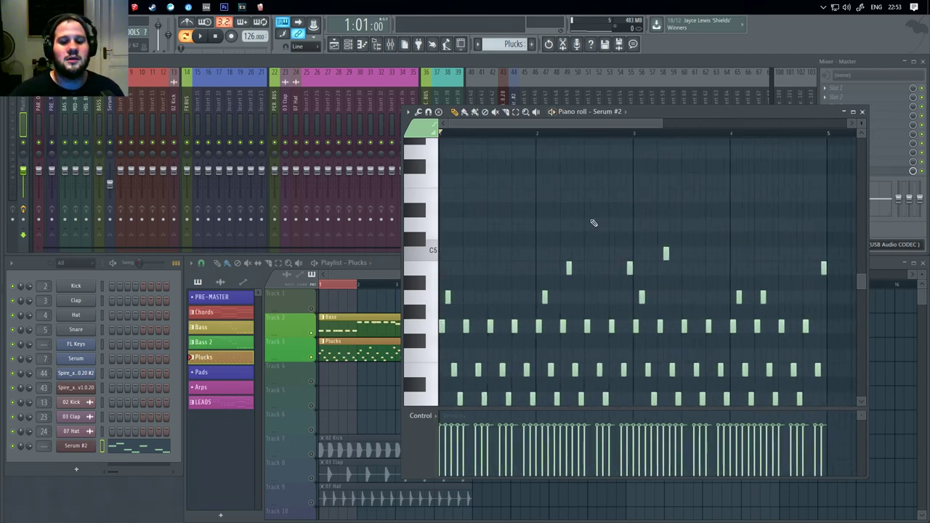
{"action": "scroll", "coordinate": [488, 319], "scroll_direction": "up", "scroll_amount": 5}
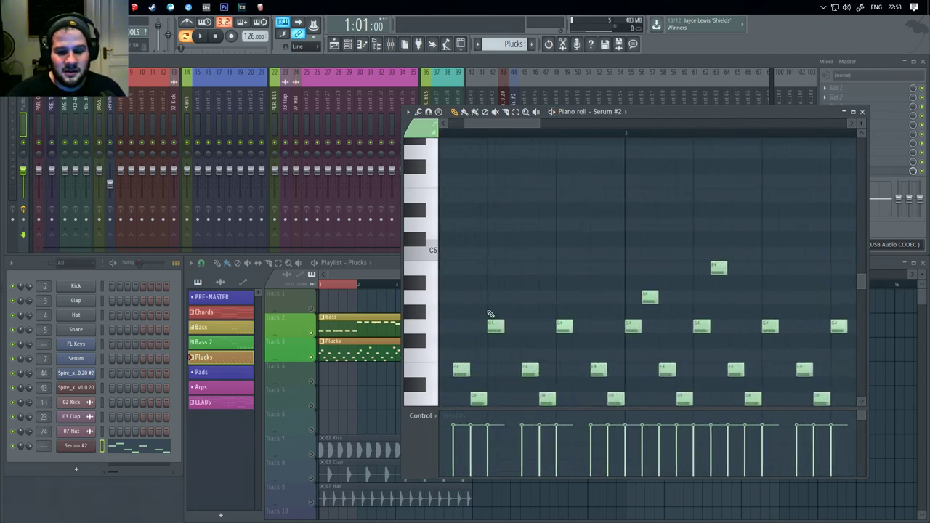
{"action": "scroll", "coordinate": [491, 314], "scroll_direction": "down", "scroll_amount": 3}
{"action": "left_click_drag", "start_coordinate": [500, 310], "coordinate": [830, 254]}
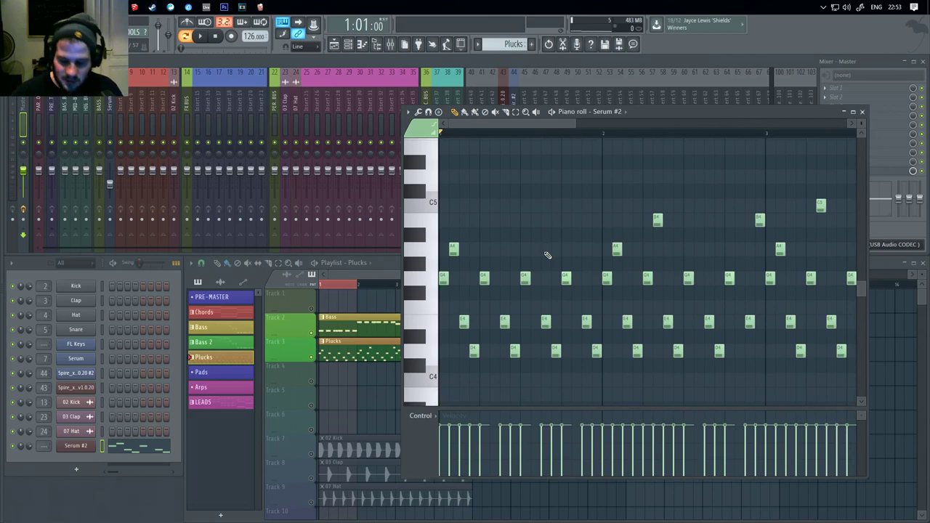
{"action": "scroll", "coordinate": [547, 254], "scroll_direction": "up", "scroll_amount": 3}
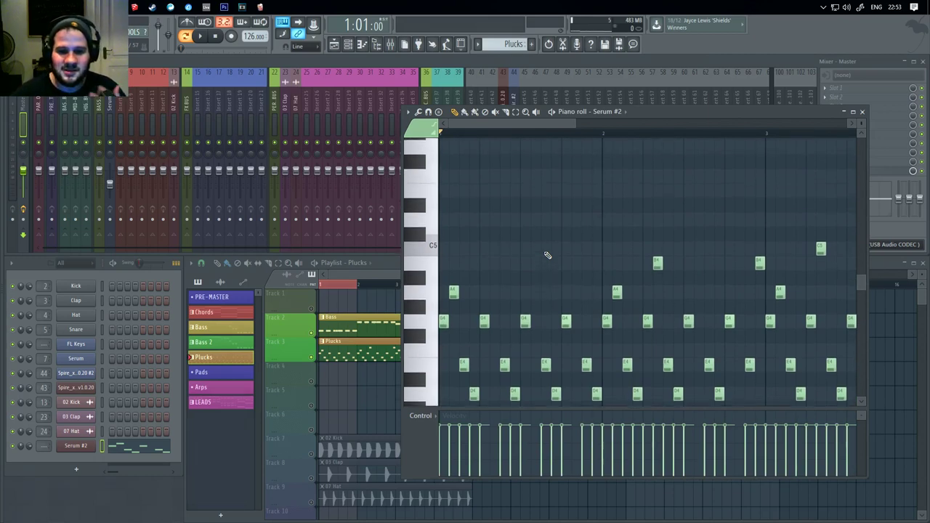
- Close the piano roll, extend the playlist's loop selection across bars 1 to 4 and start playback
{"action": "left_click", "coordinate": [862, 112]}
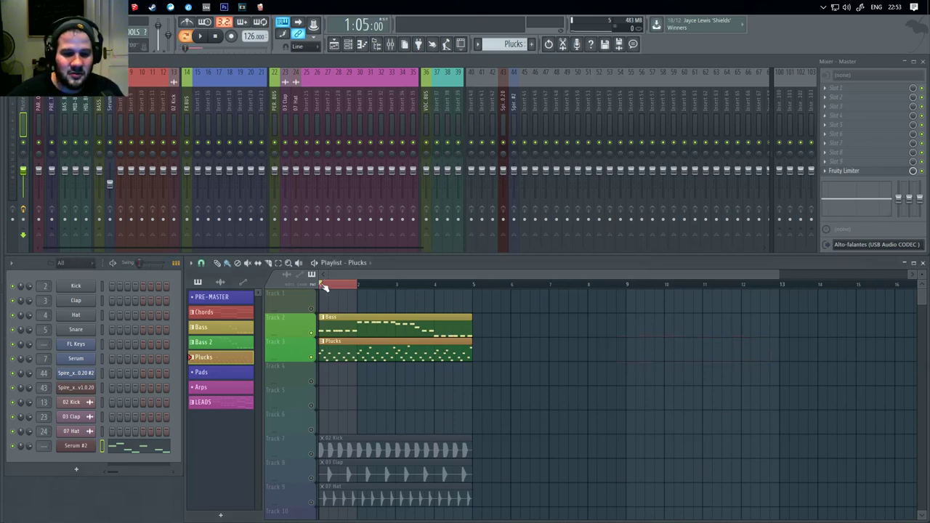
{"action": "left_click_drag", "start_coordinate": [346, 286], "coordinate": [473, 285]}
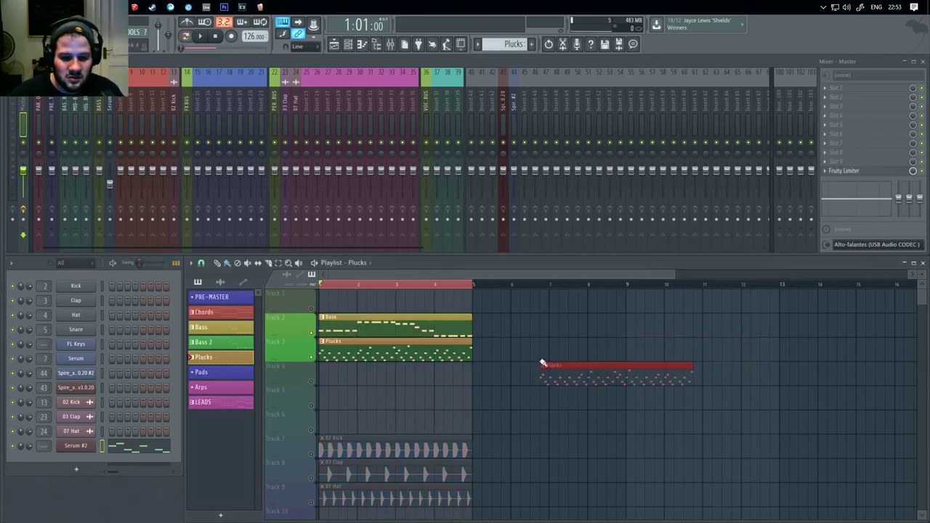
{"action": "key", "text": "space"}
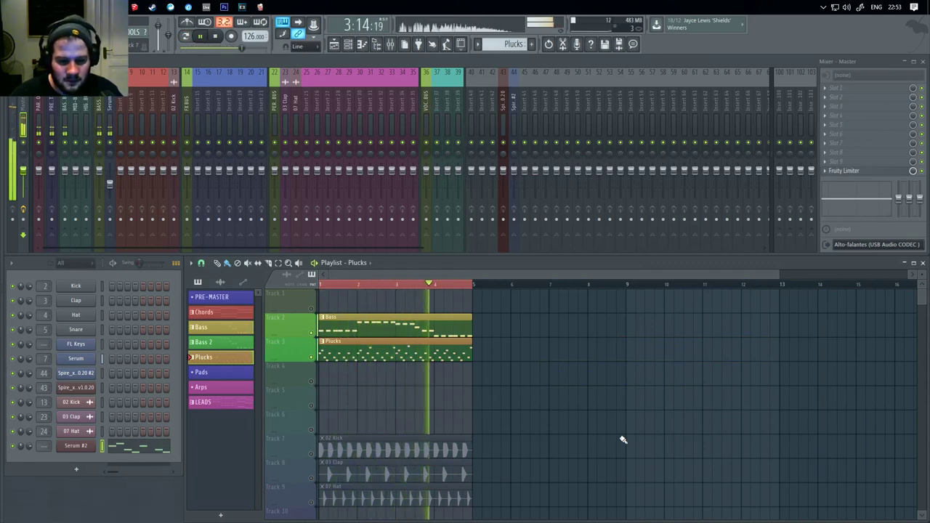
{"action": "left_click", "coordinate": [623, 439]}
{"action": "right_click", "coordinate": [627, 440]}
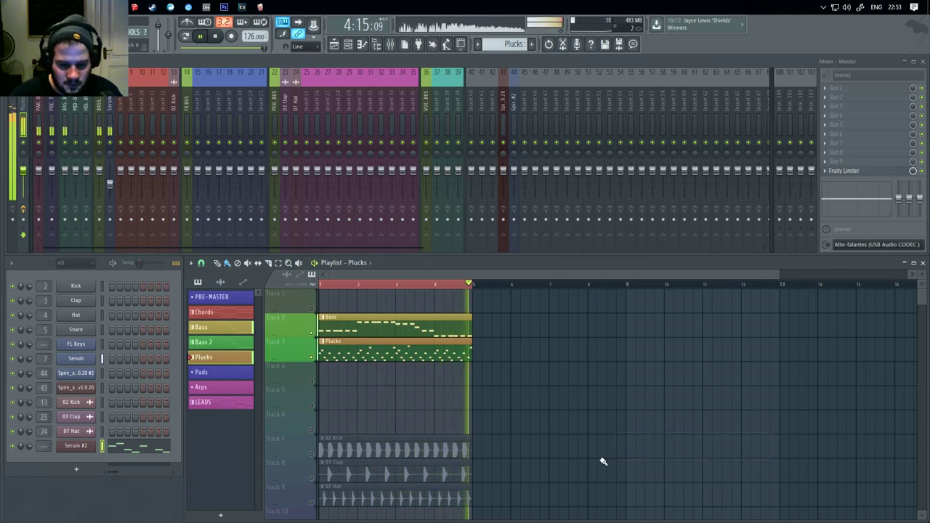
{"action": "left_click", "coordinate": [596, 421]}
{"action": "right_click", "coordinate": [596, 421]}
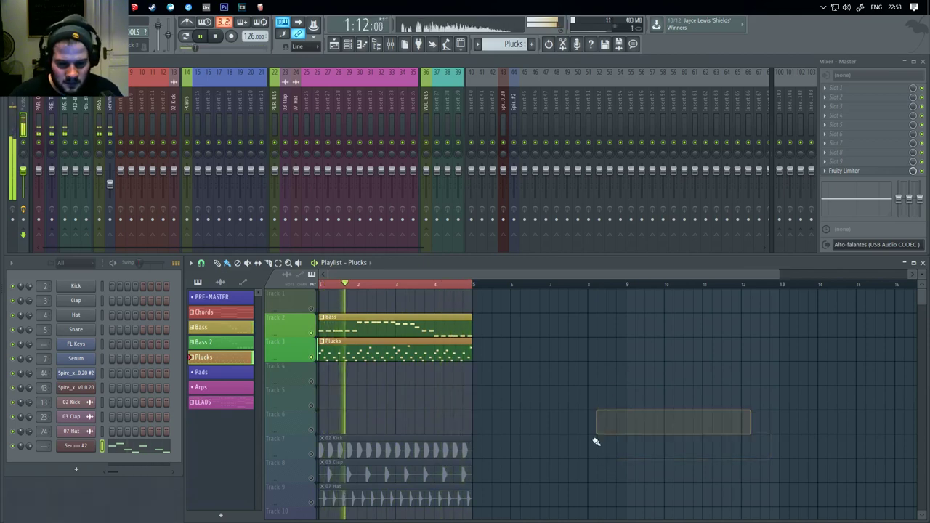
- Unmute the kick, clap and hat tracks in the playlist during playback
{"action": "left_click", "coordinate": [317, 451]}
{"action": "left_click", "coordinate": [311, 478]}
{"action": "left_click", "coordinate": [311, 502]}
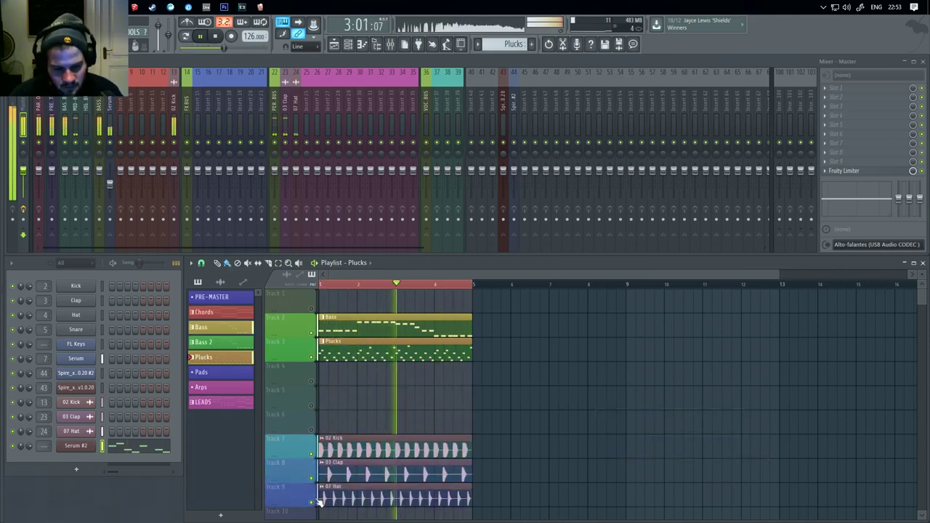
{"action": "left_click", "coordinate": [550, 440]}
{"action": "right_click", "coordinate": [551, 441]}
{"action": "scroll", "coordinate": [632, 393], "scroll_direction": "down", "scroll_amount": 3}
{"action": "left_click", "coordinate": [639, 376]}
{"action": "right_click", "coordinate": [640, 376]}
{"action": "scroll", "coordinate": [554, 404], "scroll_direction": "up", "scroll_amount": 3}
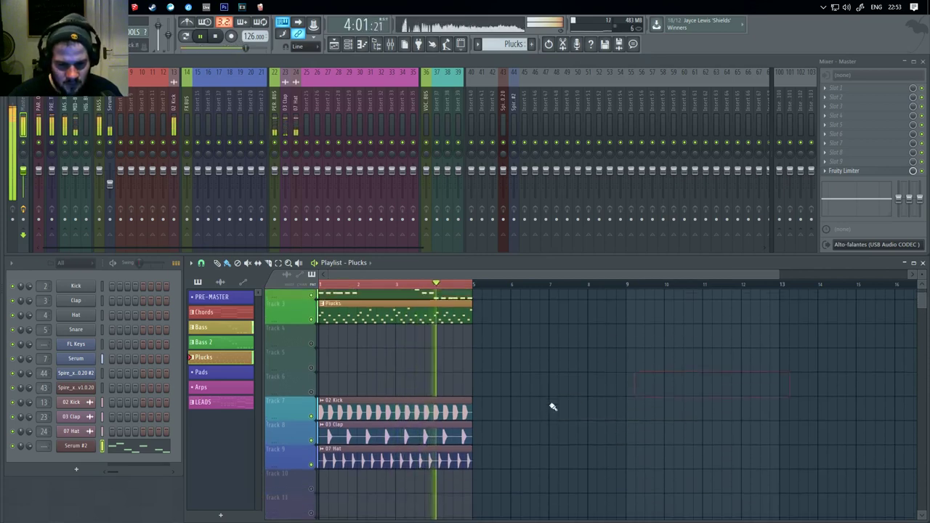
- Mute the Bass track in the playlist to hear the plucks with only the drums
{"action": "left_click", "coordinate": [313, 328]}
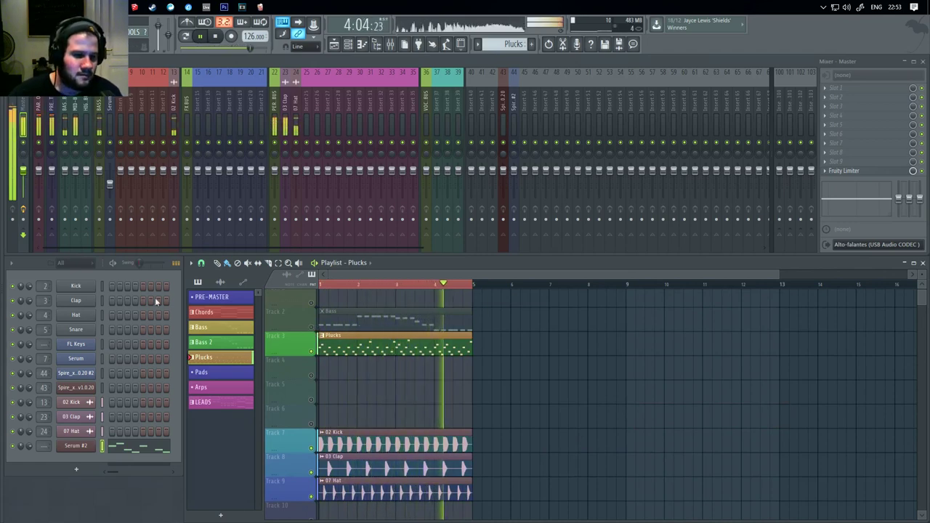
- Assign the Serum #2 channel to mixer track 45 and route that track only to the MID bus
{"action": "right_click", "coordinate": [523, 93]}
{"action": "left_click", "coordinate": [676, 147]}
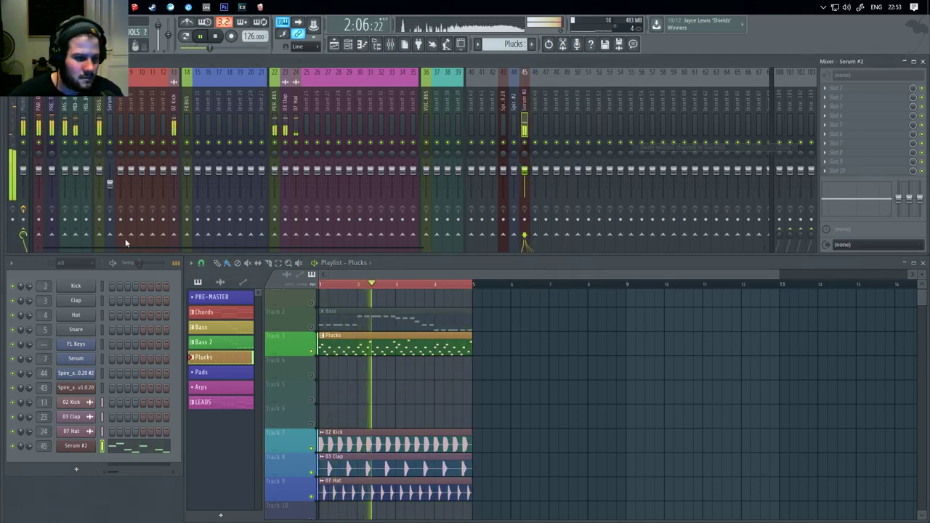
{"action": "left_click", "coordinate": [75, 235]}
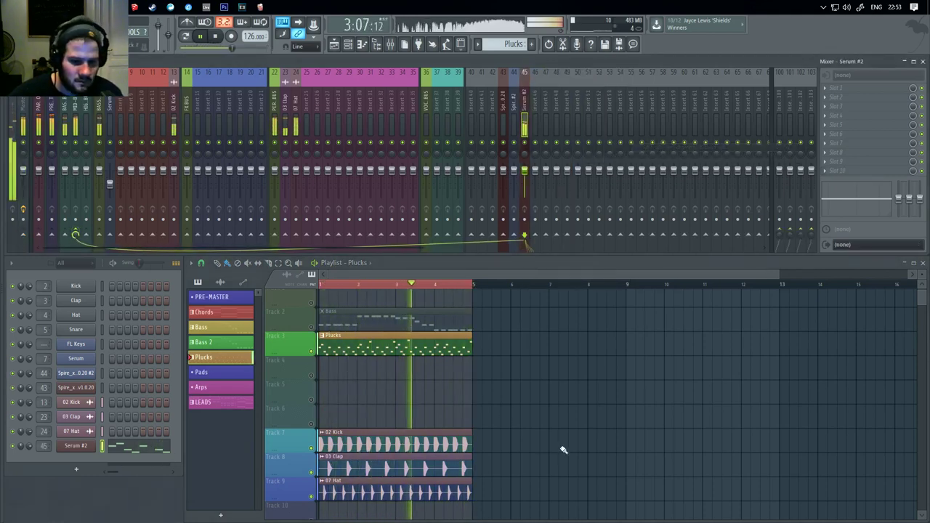
- Unmute the Bass track in the playlist and raise the bass Serum's mixer fader slightly during playback
{"action": "left_click", "coordinate": [311, 327]}
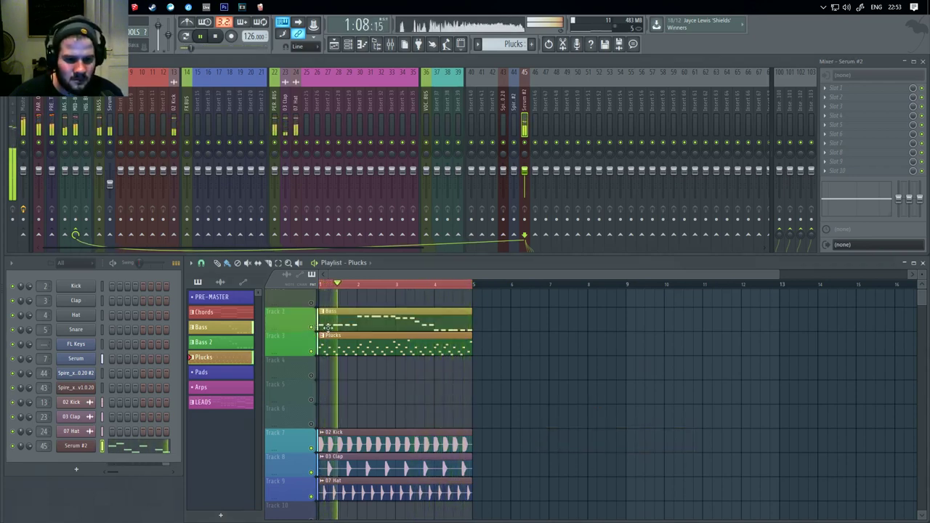
{"action": "left_click", "coordinate": [109, 182]}
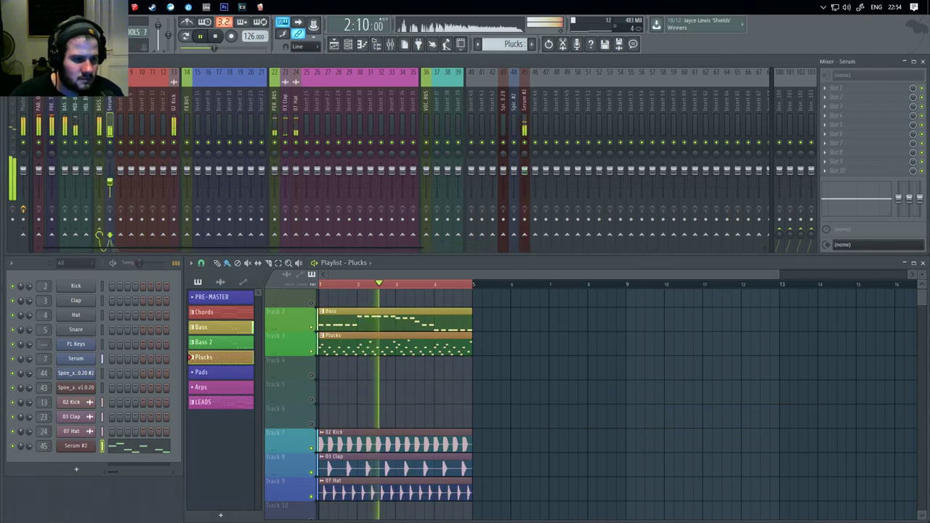
{"action": "left_click_drag", "start_coordinate": [622, 409], "coordinate": [570, 428]}
{"action": "right_click", "coordinate": [570, 433]}
{"action": "left_click", "coordinate": [555, 420]}
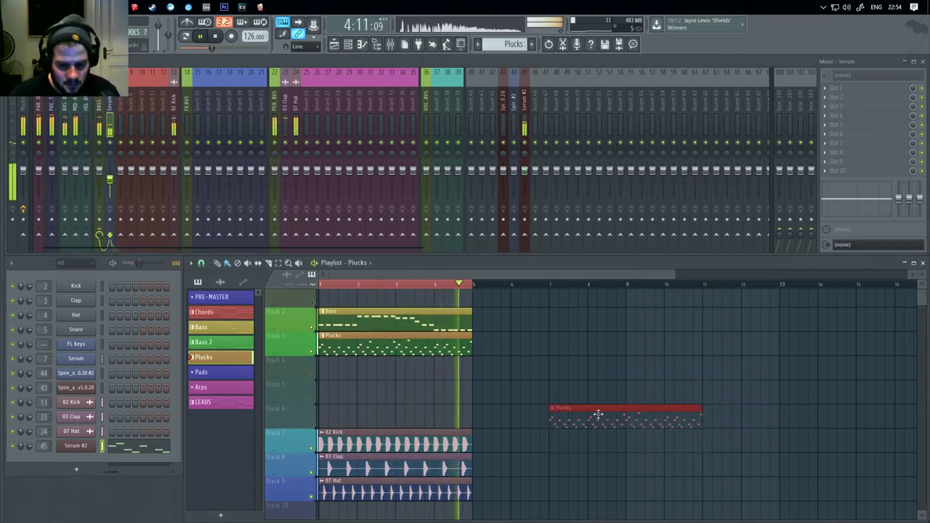
{"action": "right_click", "coordinate": [615, 416]}
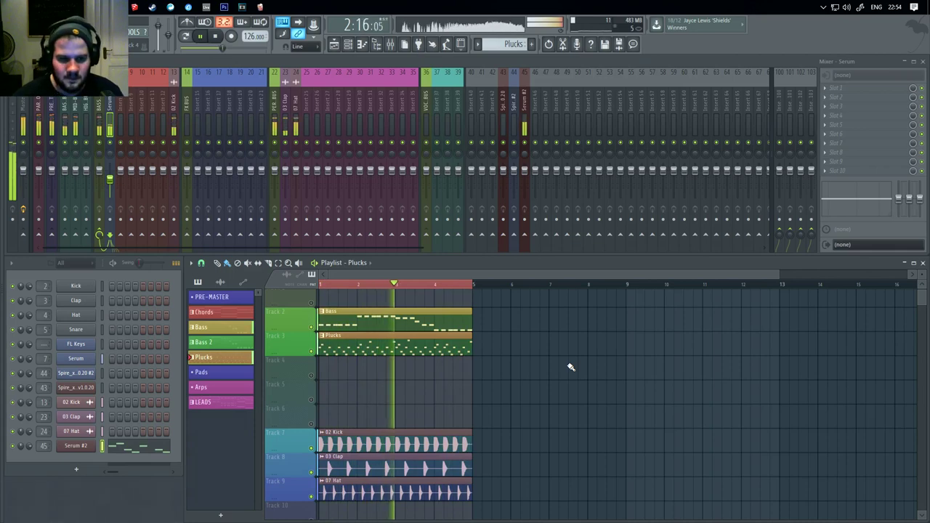
- Place the LEADS pattern at bar 1 on the unmuted Track 1 above the Bass and Plucks clips
{"action": "left_click", "coordinate": [218, 402]}
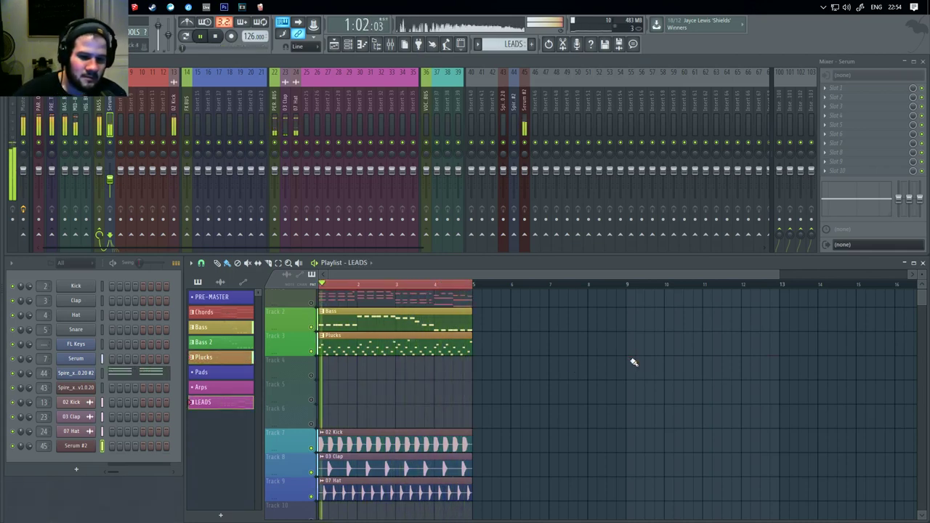
{"action": "left_click", "coordinate": [320, 299]}
{"action": "left_click", "coordinate": [594, 348]}
{"action": "right_click", "coordinate": [593, 352]}
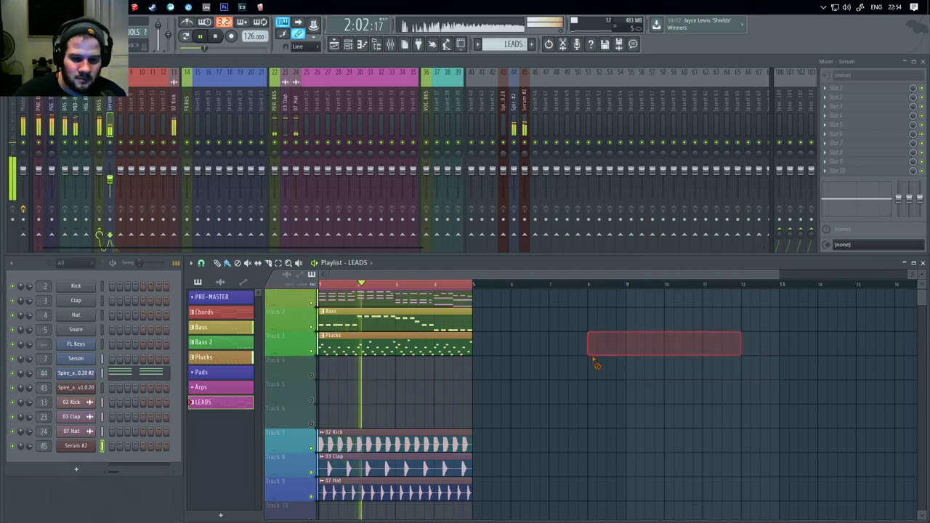
{"action": "scroll", "coordinate": [552, 366], "scroll_direction": "up", "scroll_amount": 1}
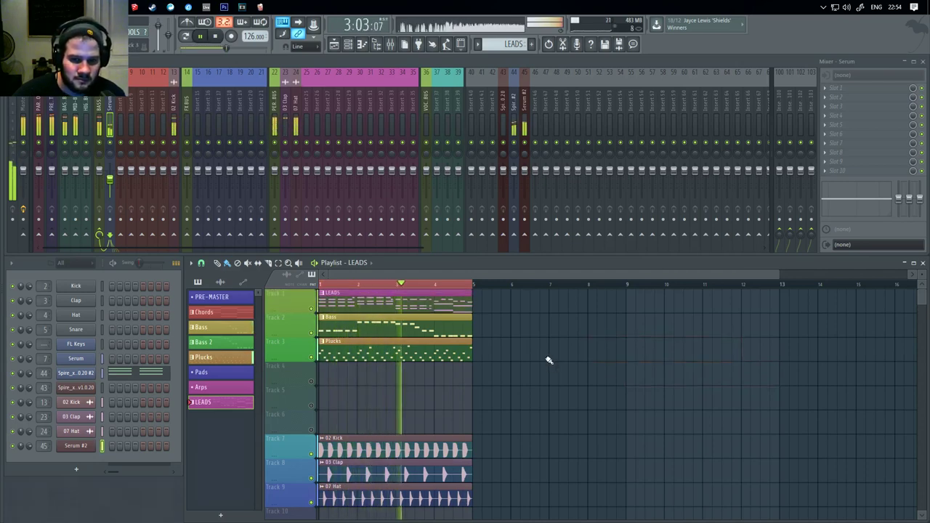
{"action": "left_click", "coordinate": [550, 356]}
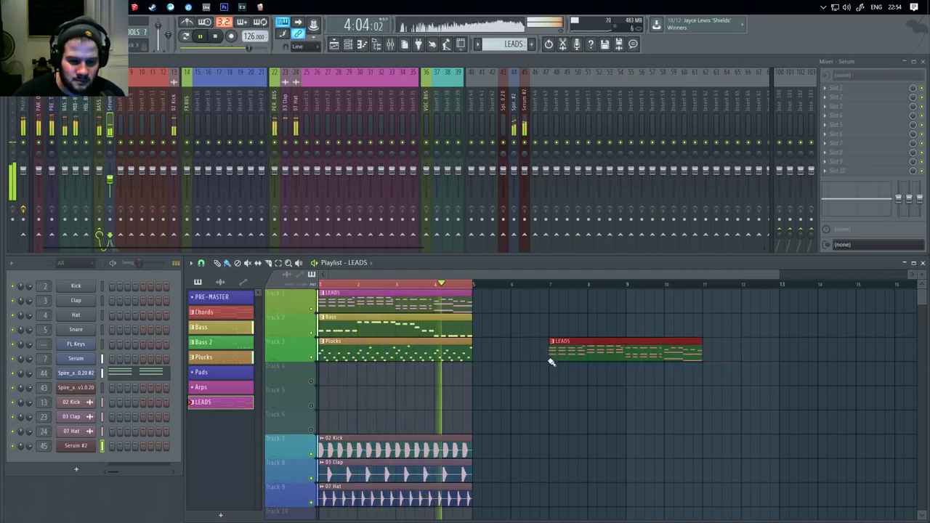
{"action": "right_click", "coordinate": [546, 356]}
{"action": "left_click", "coordinate": [540, 374]}
{"action": "right_click", "coordinate": [560, 378]}
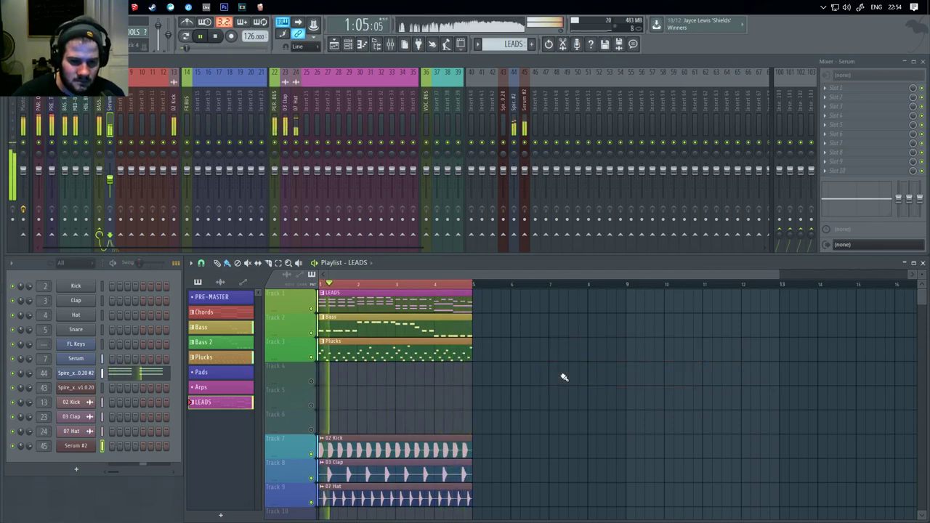
{"action": "left_click", "coordinate": [563, 377]}
{"action": "right_click", "coordinate": [561, 378]}
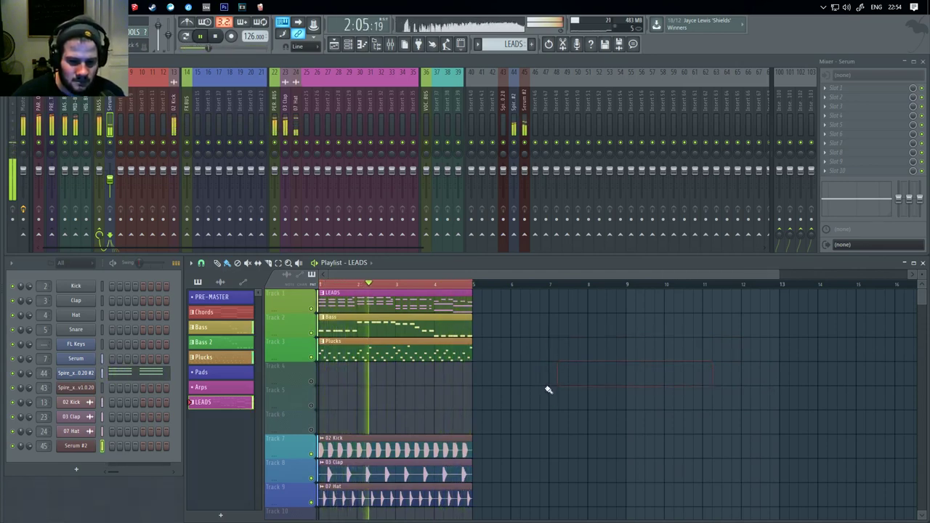
{"action": "left_click", "coordinate": [551, 392]}
{"action": "right_click", "coordinate": [550, 394]}
{"action": "mouse_move", "coordinate": [511, 406]}
{"action": "left_mouse_down"}
{"action": "mouse_move", "coordinate": [491, 397]}
{"action": "mouse_move", "coordinate": [534, 391]}
{"action": "mouse_move", "coordinate": [507, 394]}
{"action": "left_mouse_up"}
{"action": "right_click", "coordinate": [490, 396]}
{"action": "right_click", "coordinate": [508, 396]}
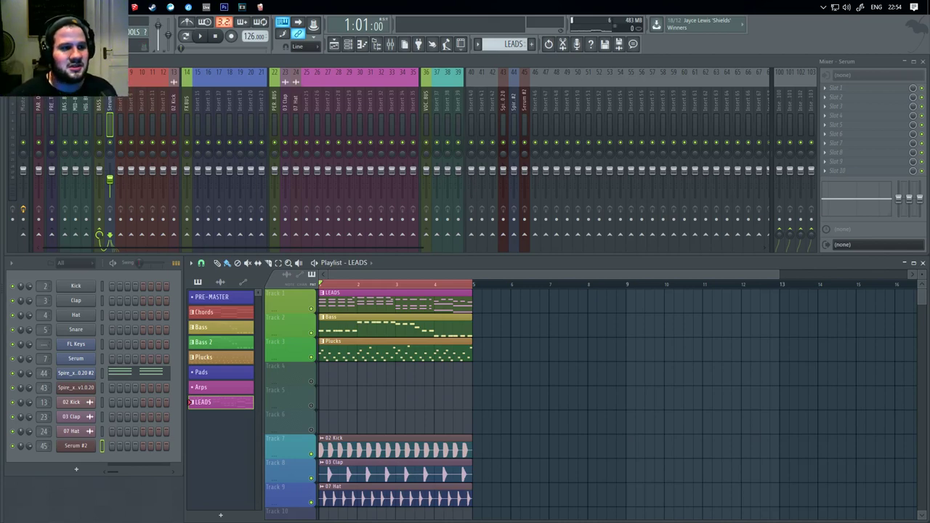
- Switch to the OBS window
{"action": "key", "text": "alt+Tab"}
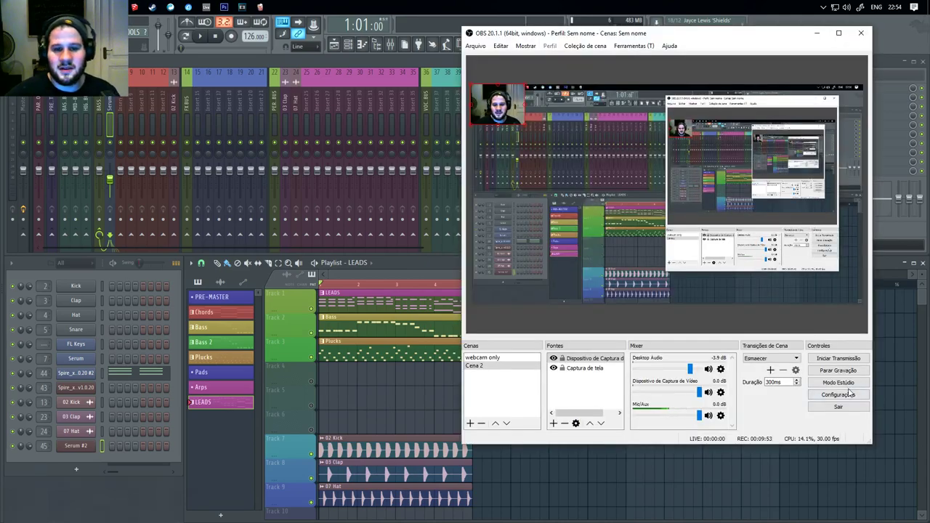